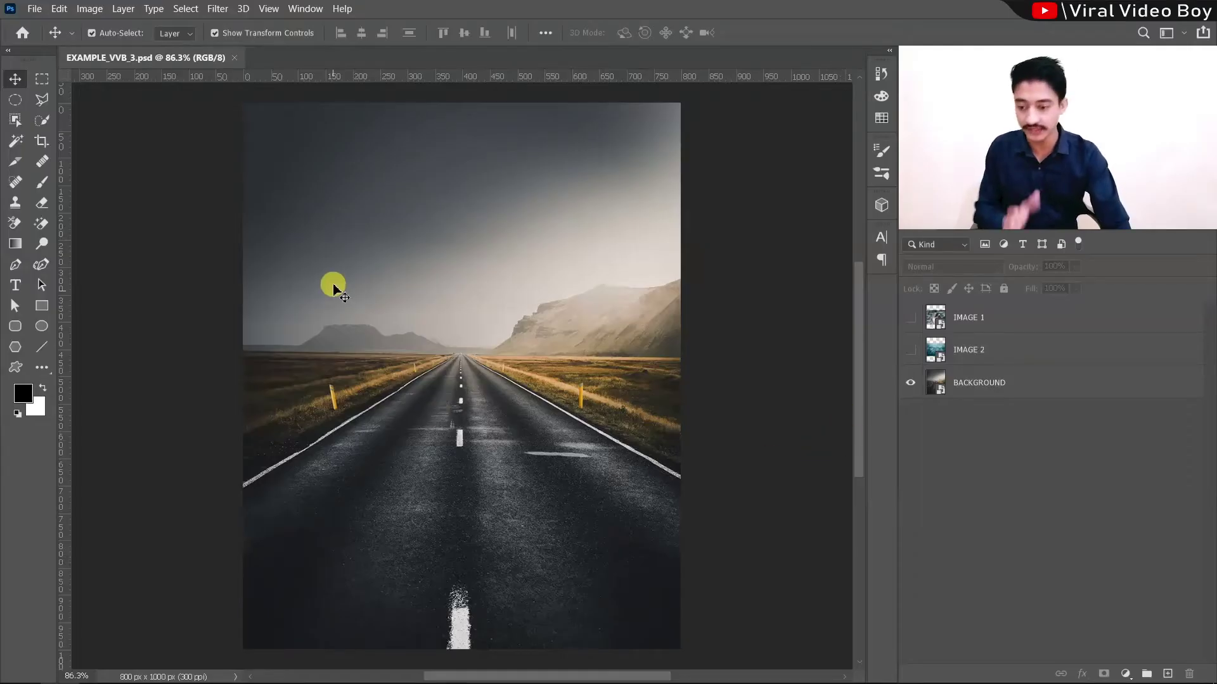
Preview the ocean and dolphin layers, leaving only dolphin layer IMAGE 1 visible and selected
left_click(990, 385)
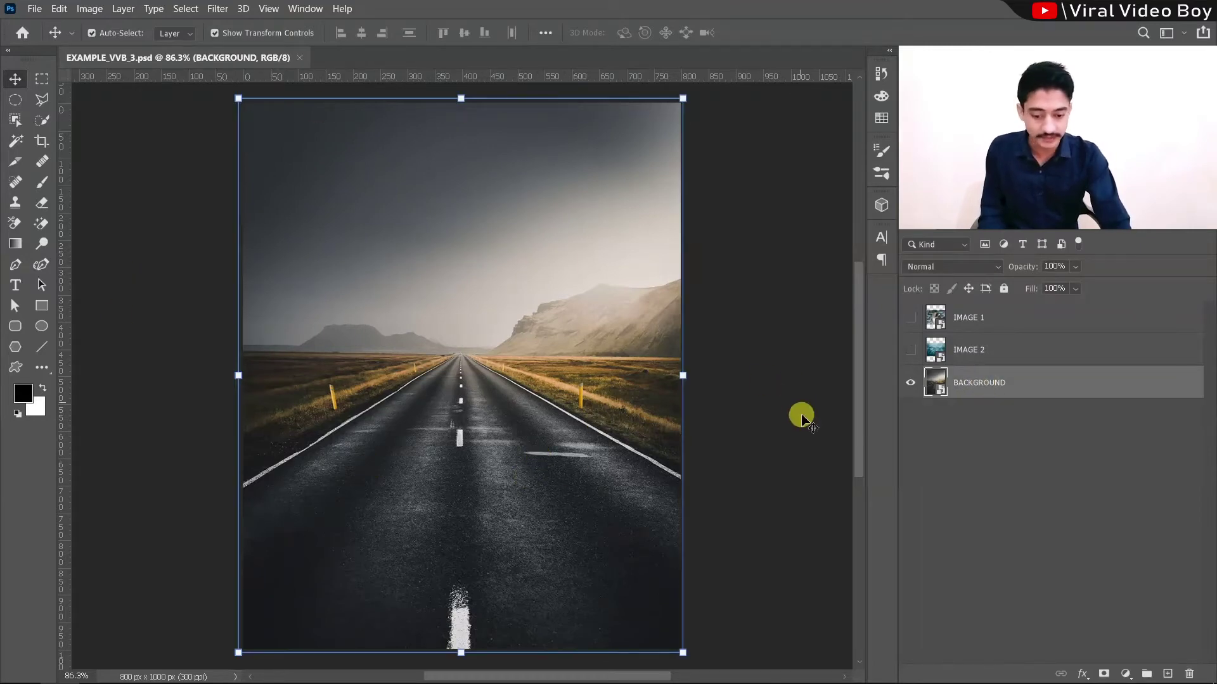
left_click(910, 350)
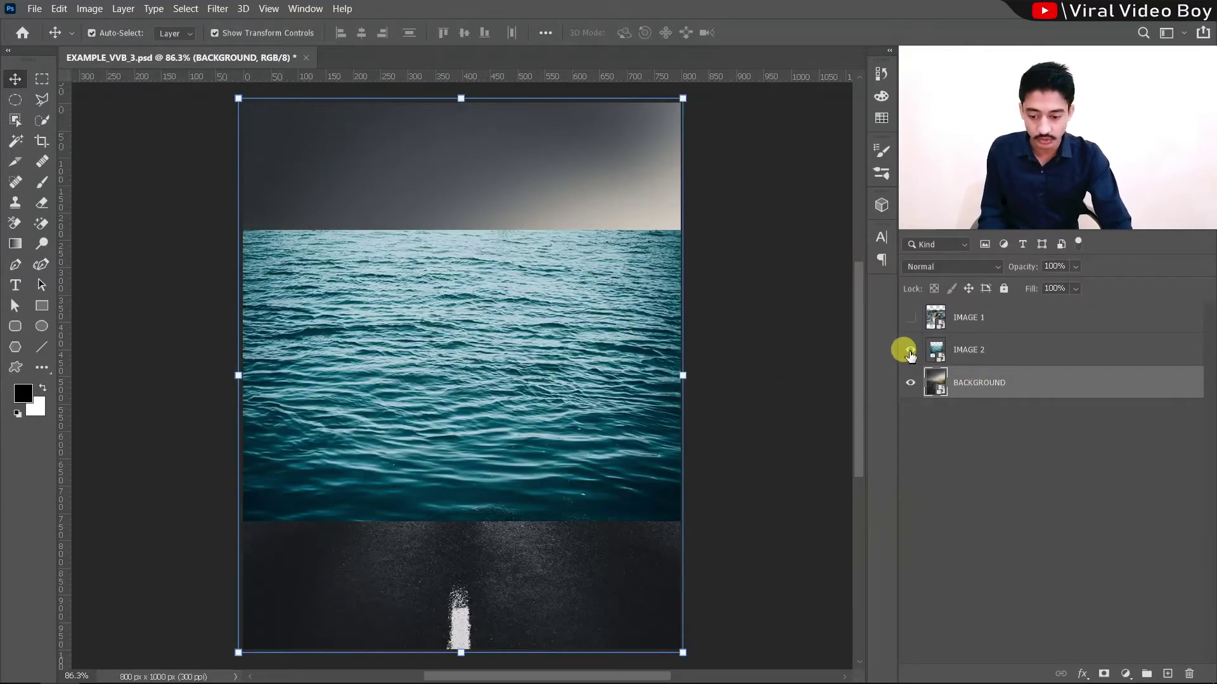
left_click(911, 318)
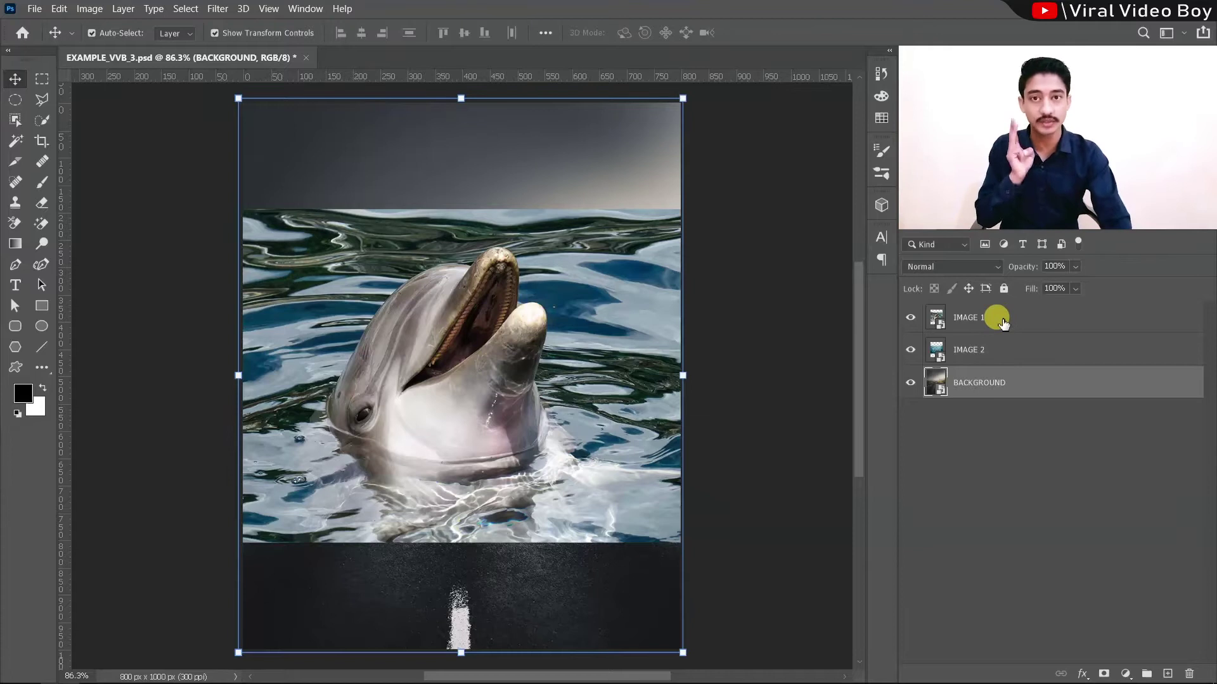
left_click(910, 350)
left_click(910, 318)
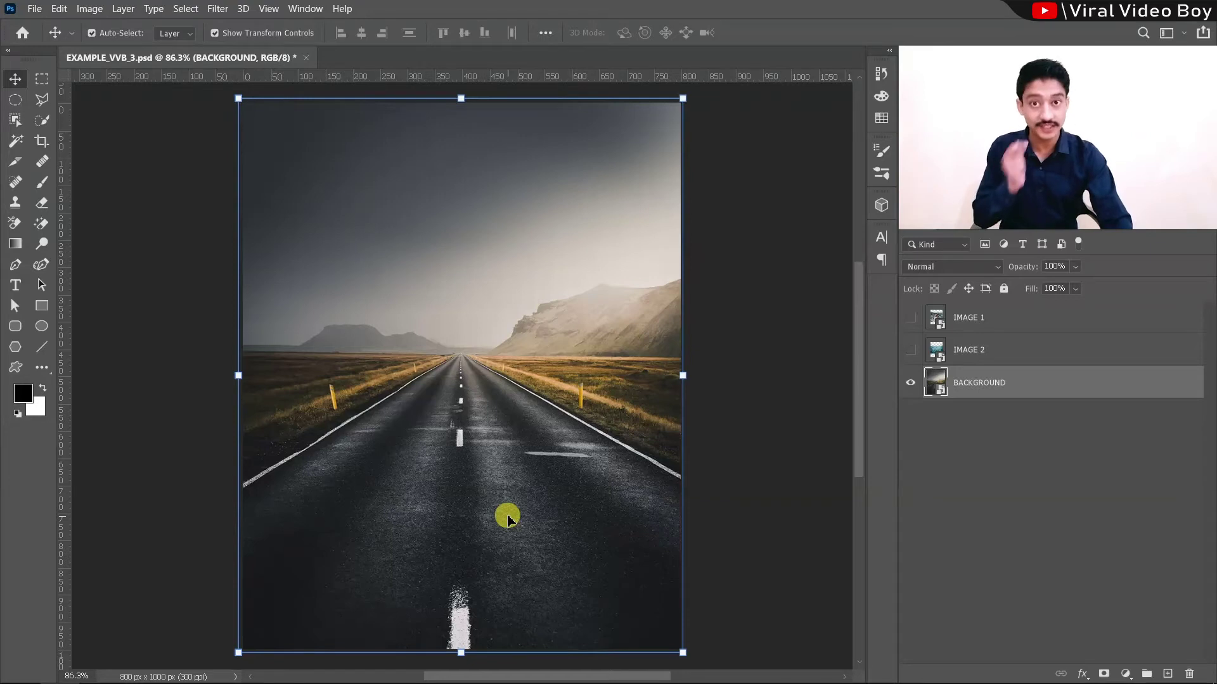
left_click(910, 318)
left_click(472, 328)
Move the dolphin layer IMAGE 1 down the canvas and scale it smaller
left_click_drag(500, 336, 507, 487)
mouse_move(469, 361)
left_mouse_down()
mouse_move(467, 433)
mouse_move(462, 418)
left_mouse_up()
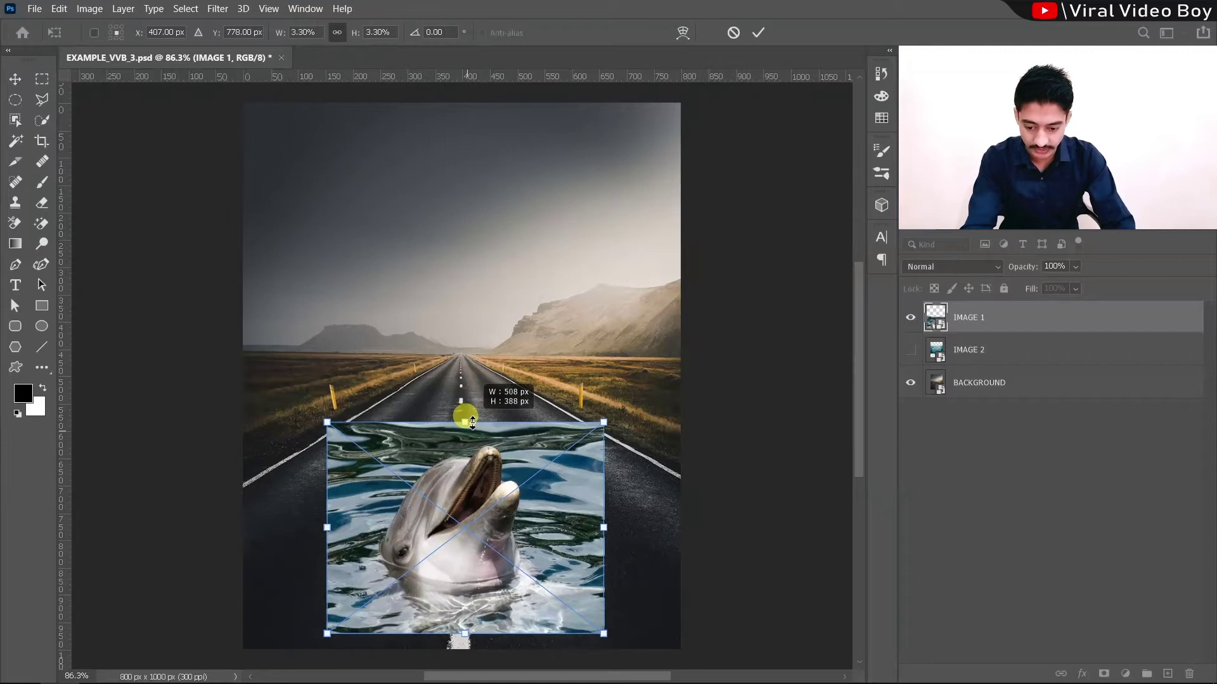
mouse_move(485, 467)
left_mouse_down()
mouse_move(496, 516)
mouse_move(502, 496)
left_mouse_up()
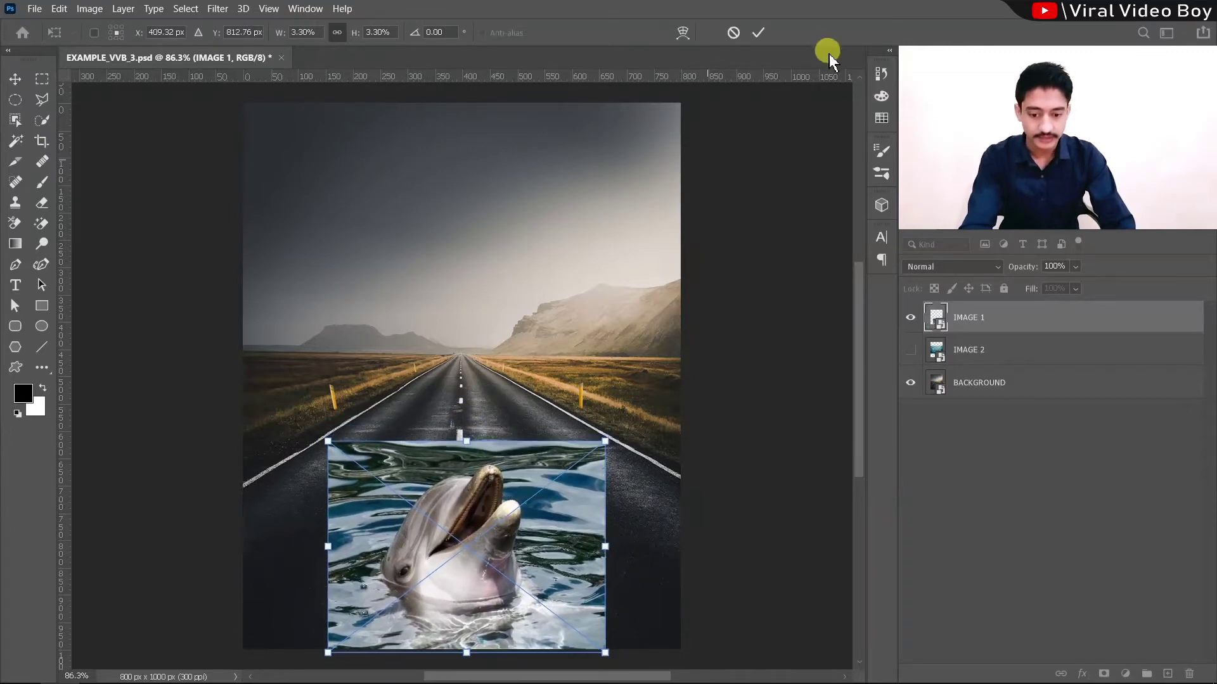
left_click(820, 278)
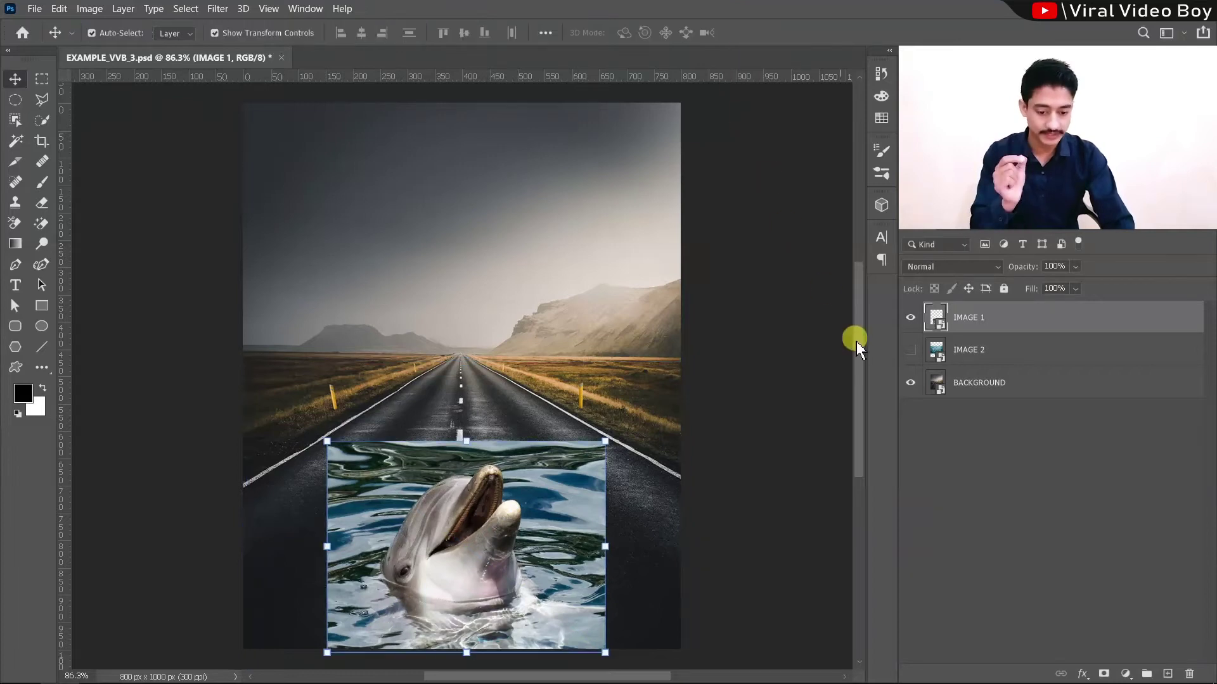
Show the ocean layer IMAGE 2, move it into the lower half and scale it to full width
left_click(911, 352)
left_click(970, 350)
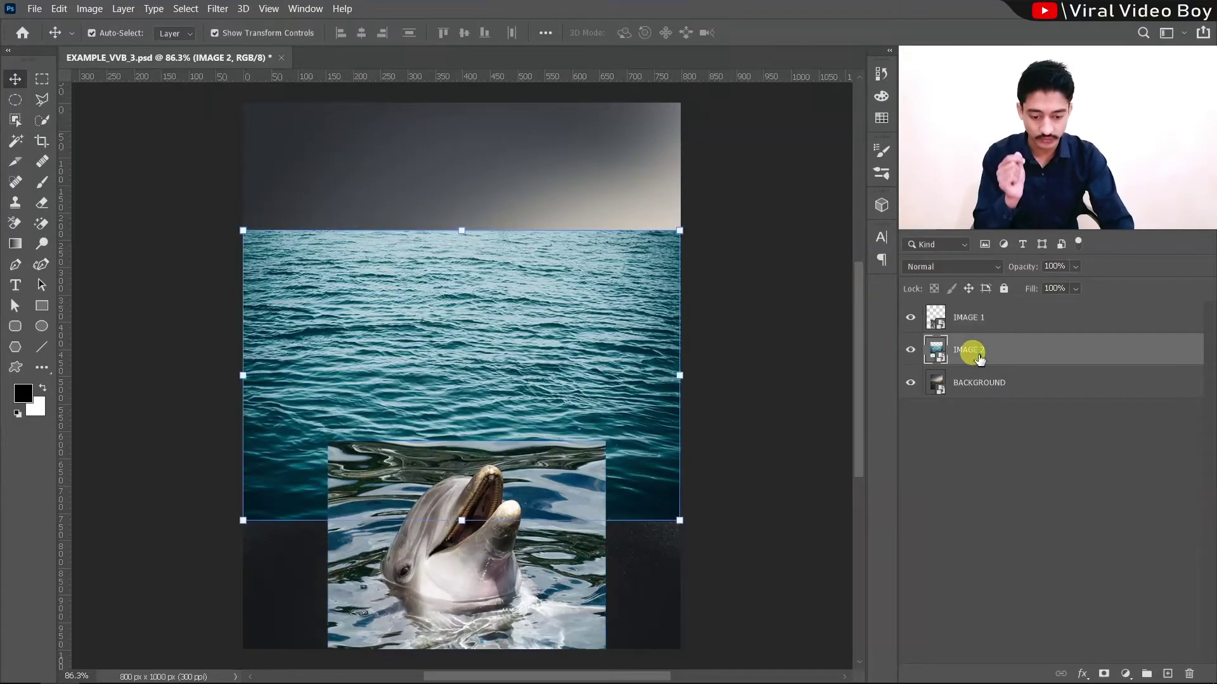
left_click_drag(578, 315, 584, 513)
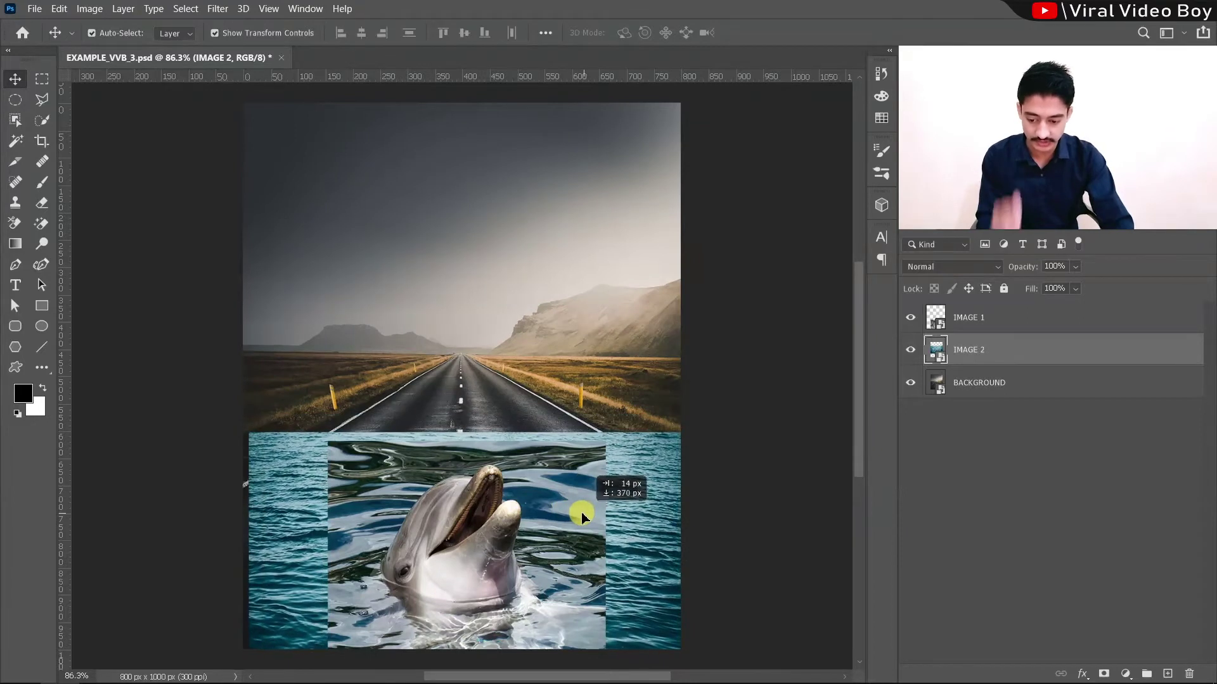
left_click_drag(584, 513, 588, 516)
left_click_drag(476, 432, 469, 418)
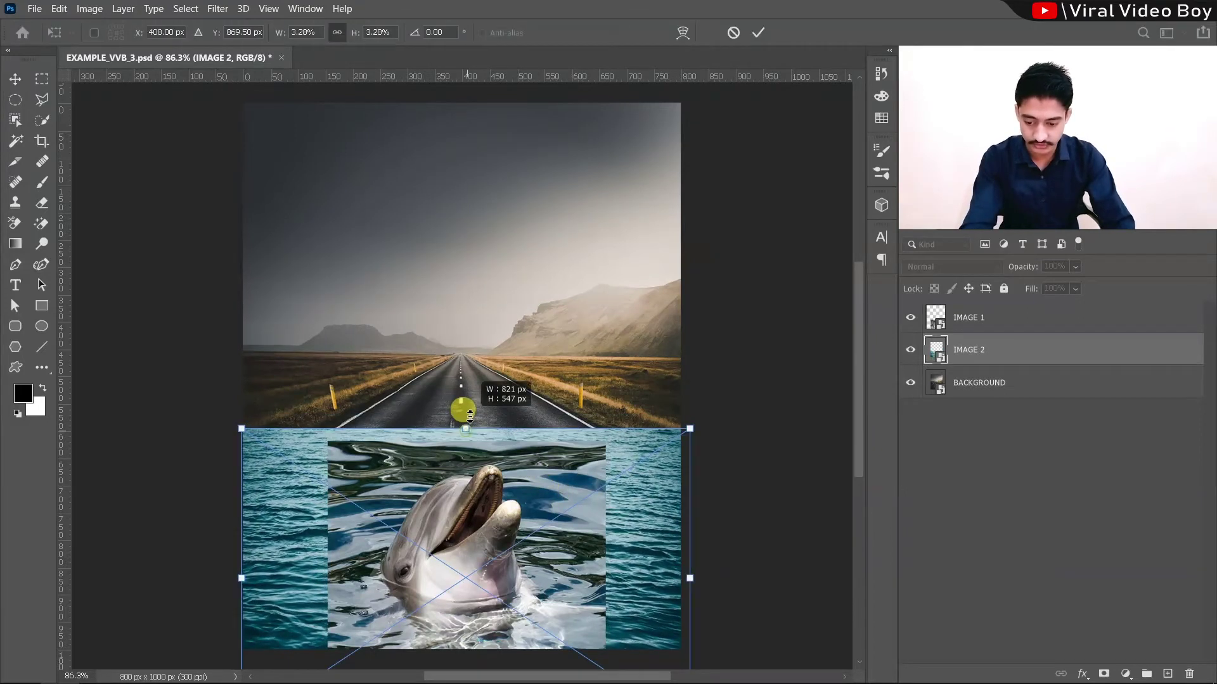
key("Return")
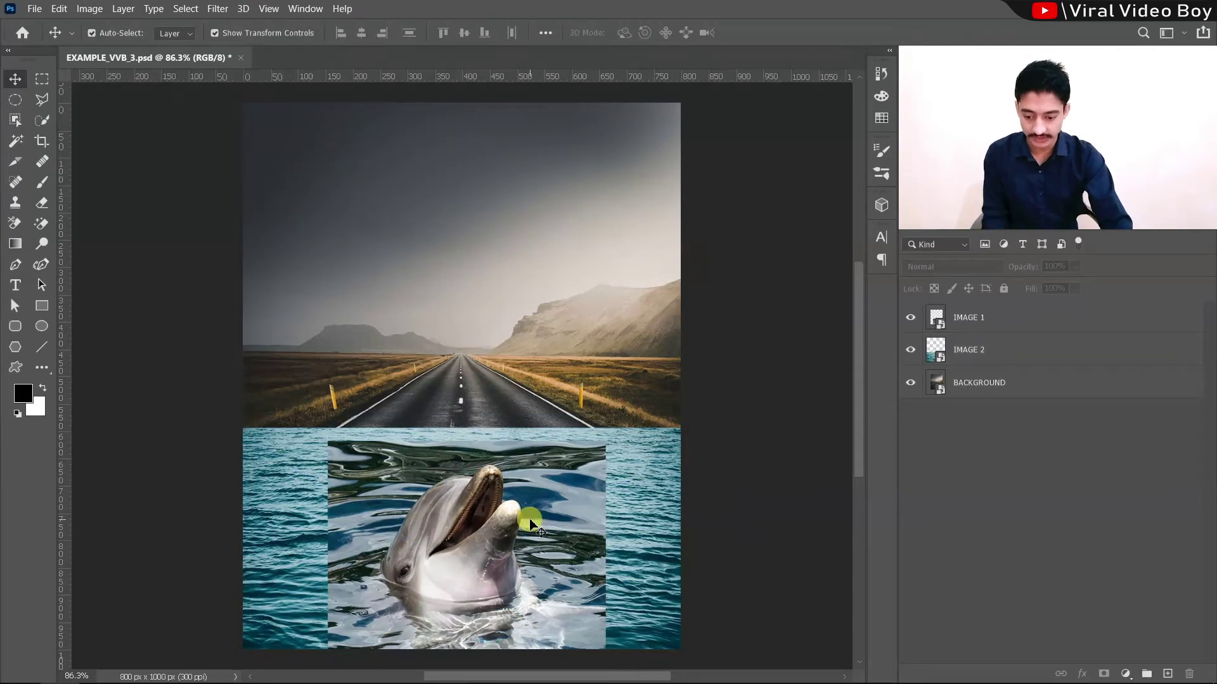
left_click(462, 559)
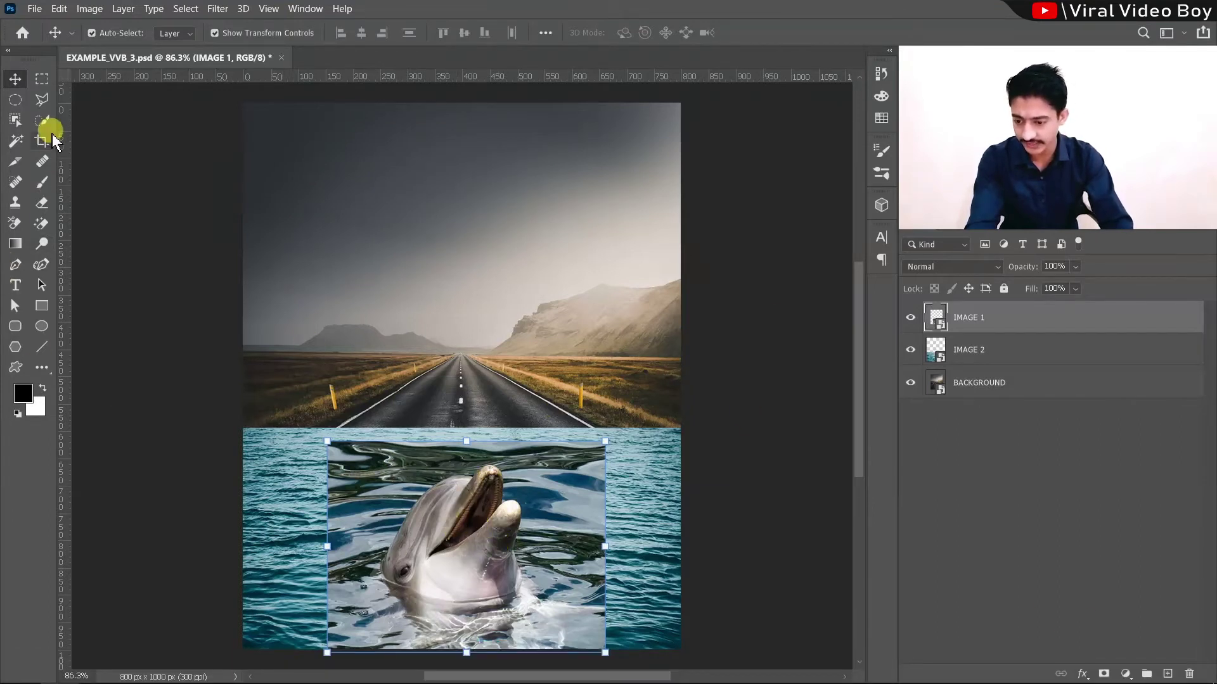
Select Subject on IMAGE 1 and add a layer mask that cuts out the dolphin
left_click(41, 120)
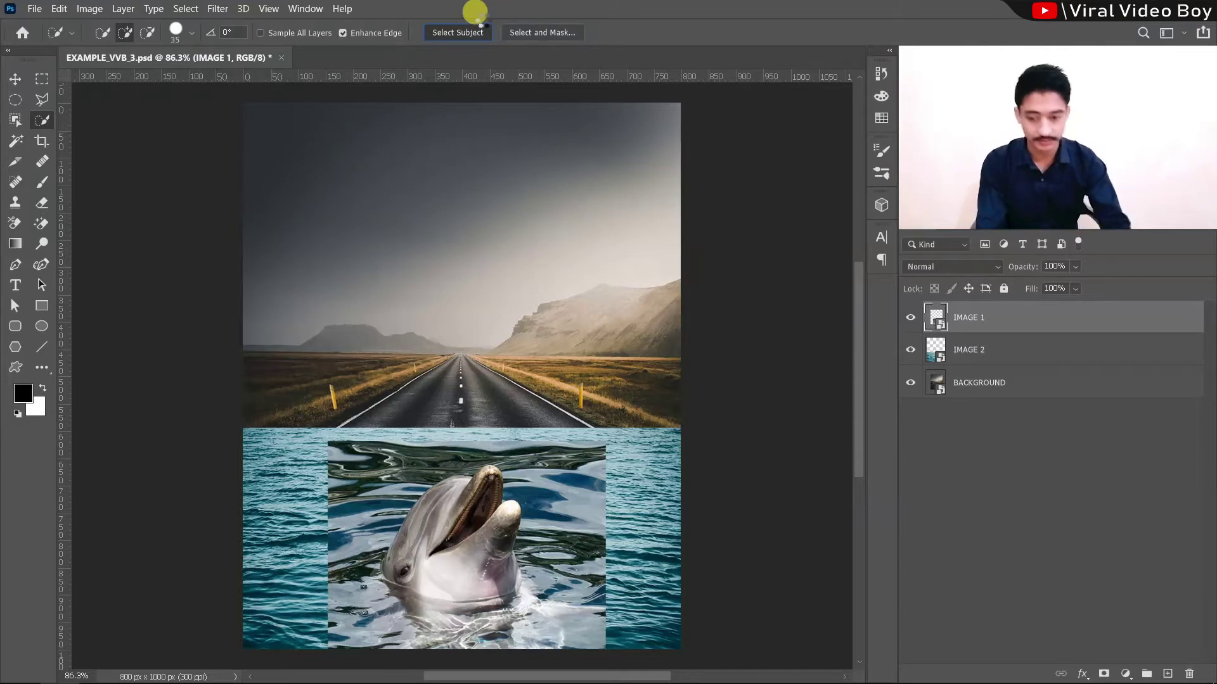
left_click(480, 26)
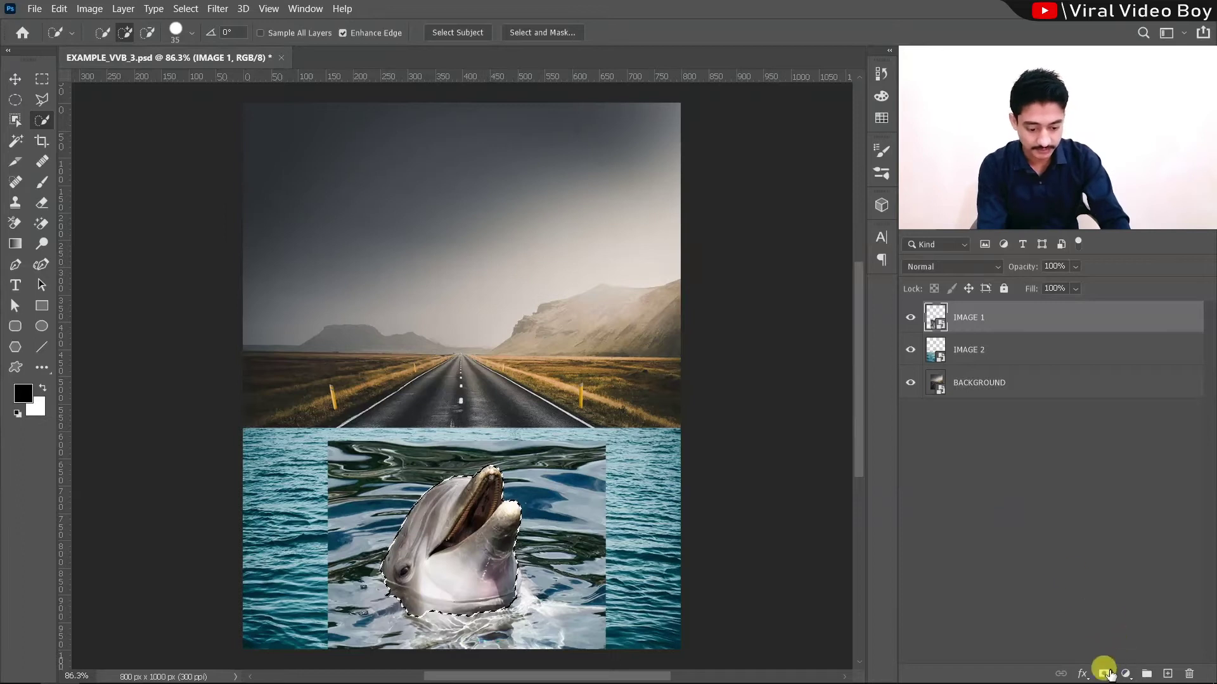
left_click(1104, 674)
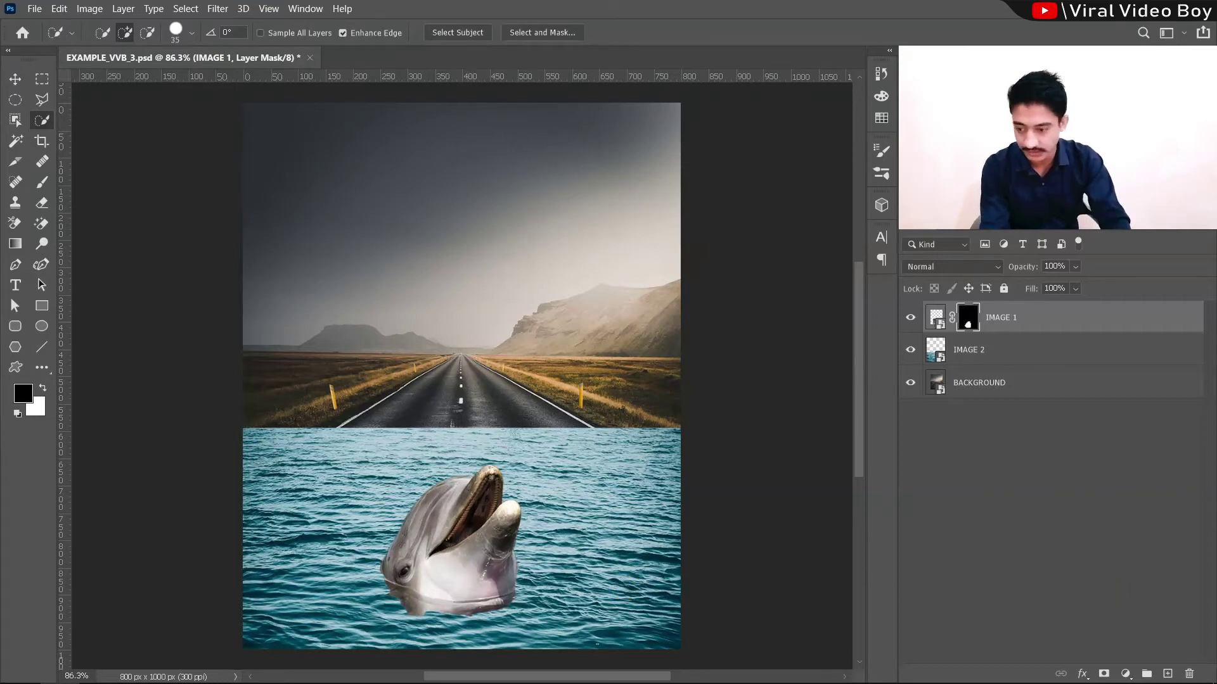
left_click(13, 77)
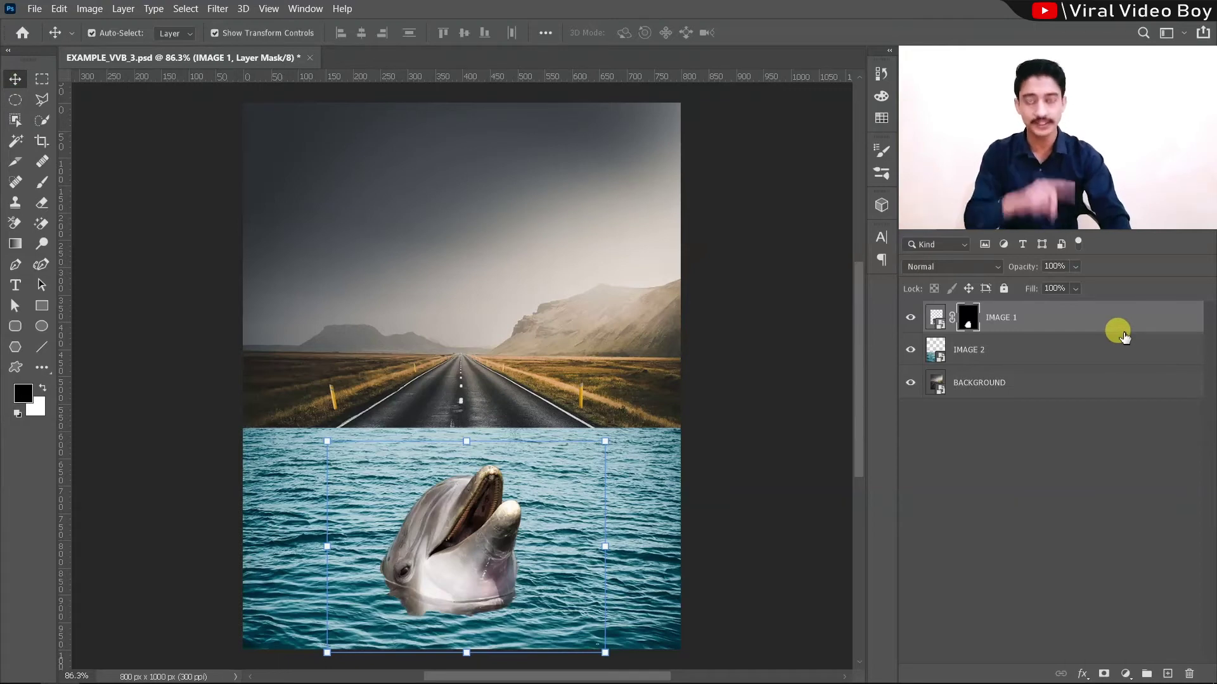
Duplicate IMAGE 1, brush the copy's mask to reveal the splash, and move it below IMAGE 1
key("ctrl+j")
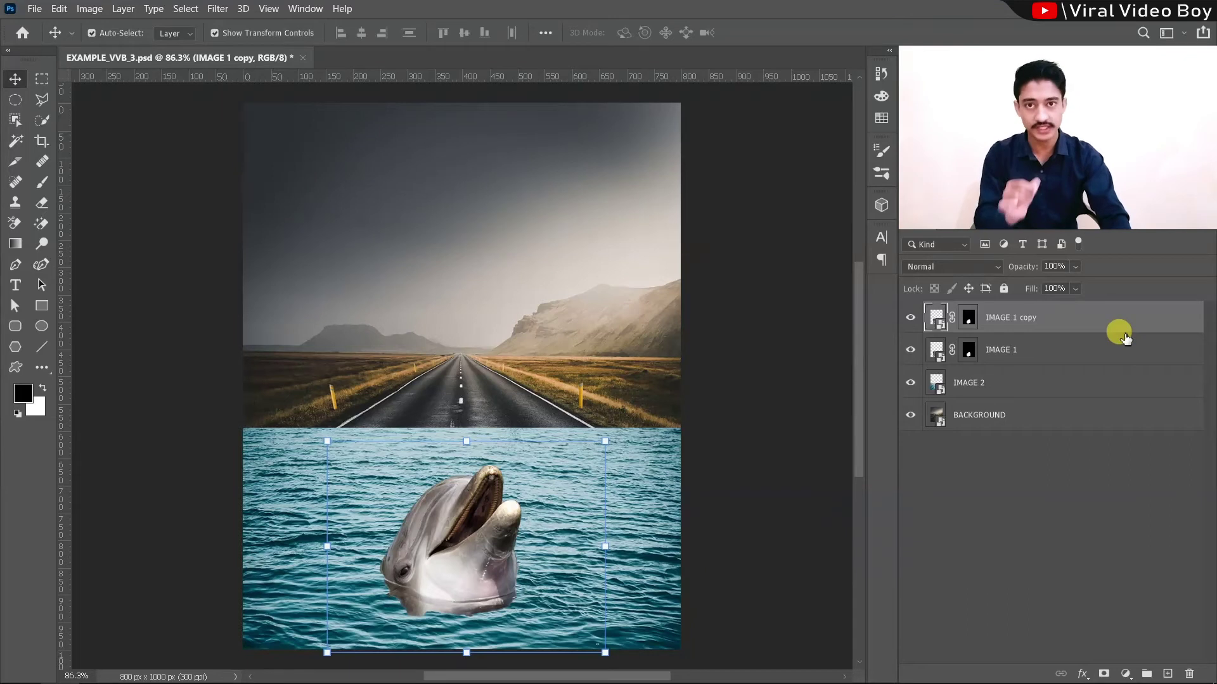
left_click(970, 317)
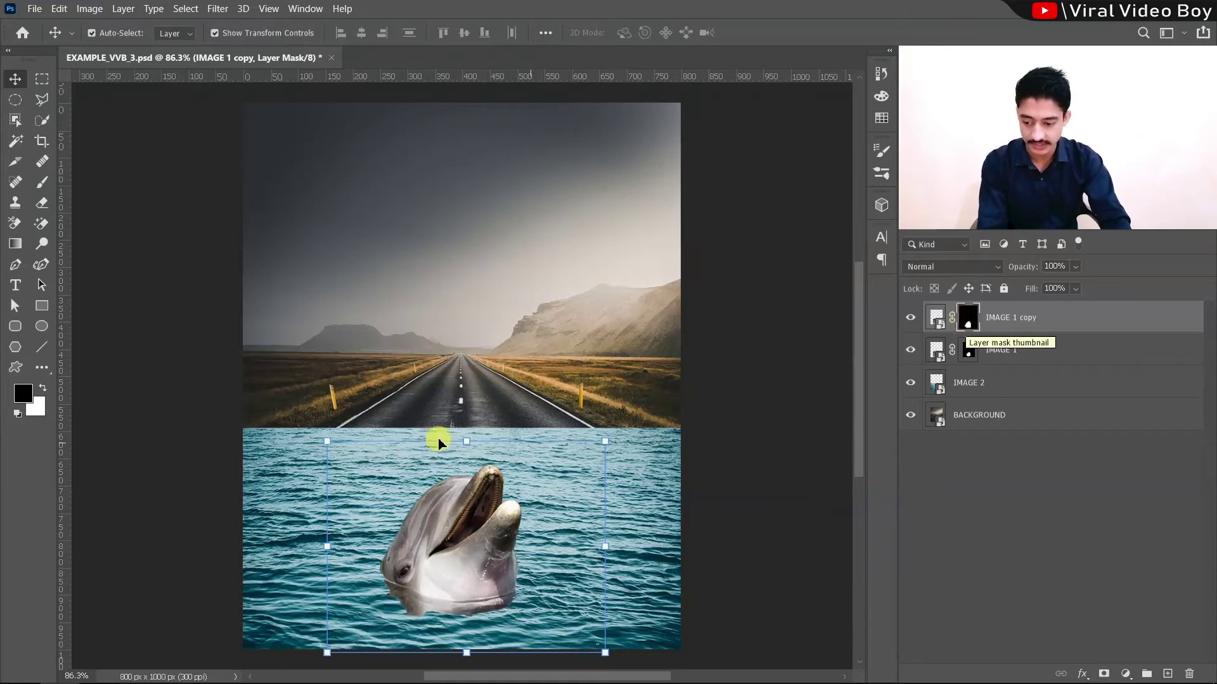
key("b")
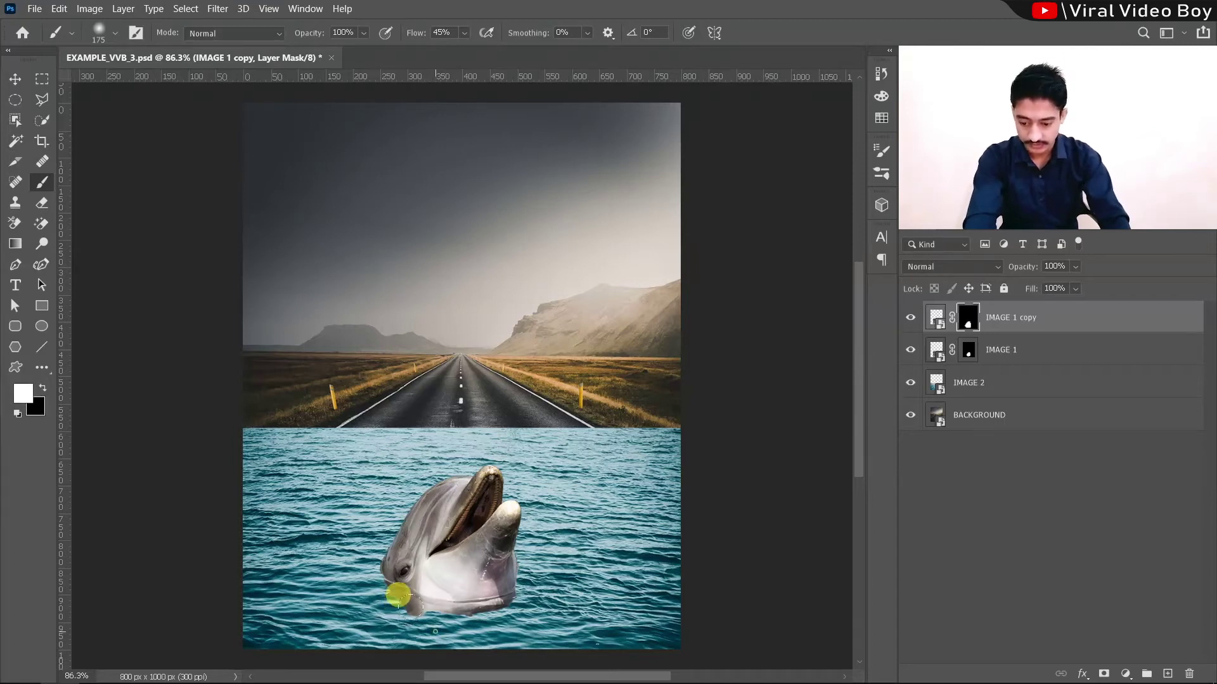
mouse_move(402, 606)
left_mouse_down()
mouse_move(497, 627)
mouse_move(462, 584)
mouse_move(399, 612)
mouse_move(353, 576)
mouse_move(419, 574)
left_mouse_up()
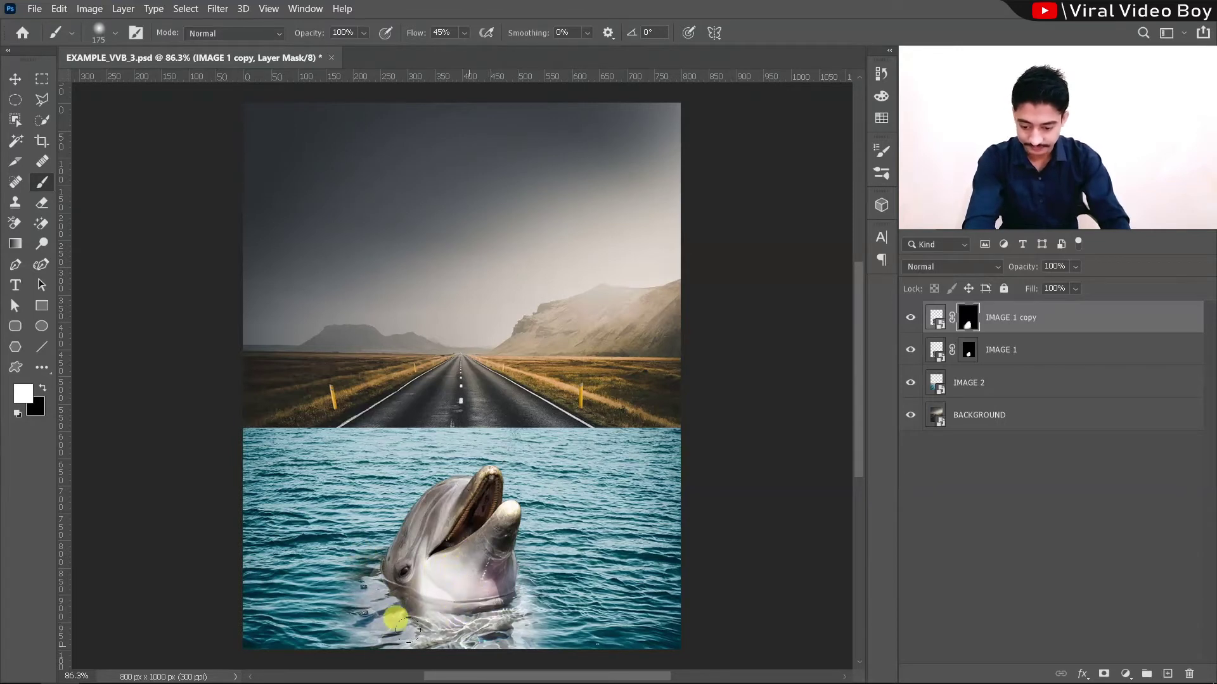
left_click_drag(1051, 318, 1050, 372)
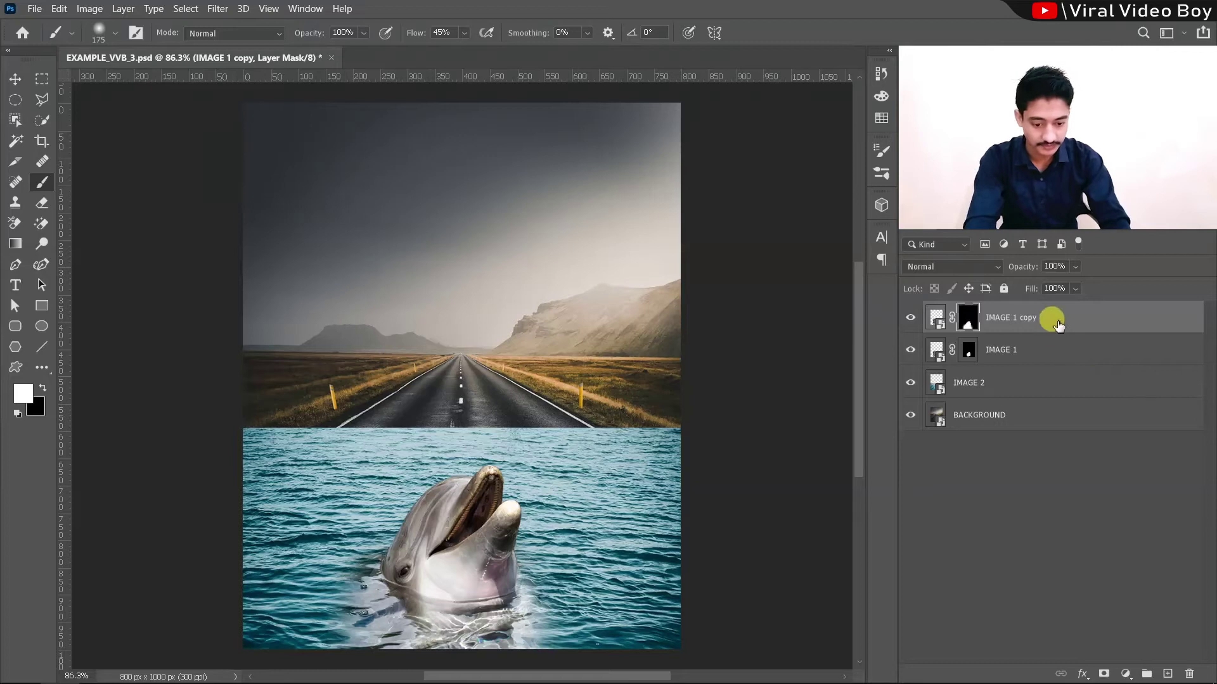
Set the IMAGE 1 copy blend mode to Overlay
left_click(975, 268)
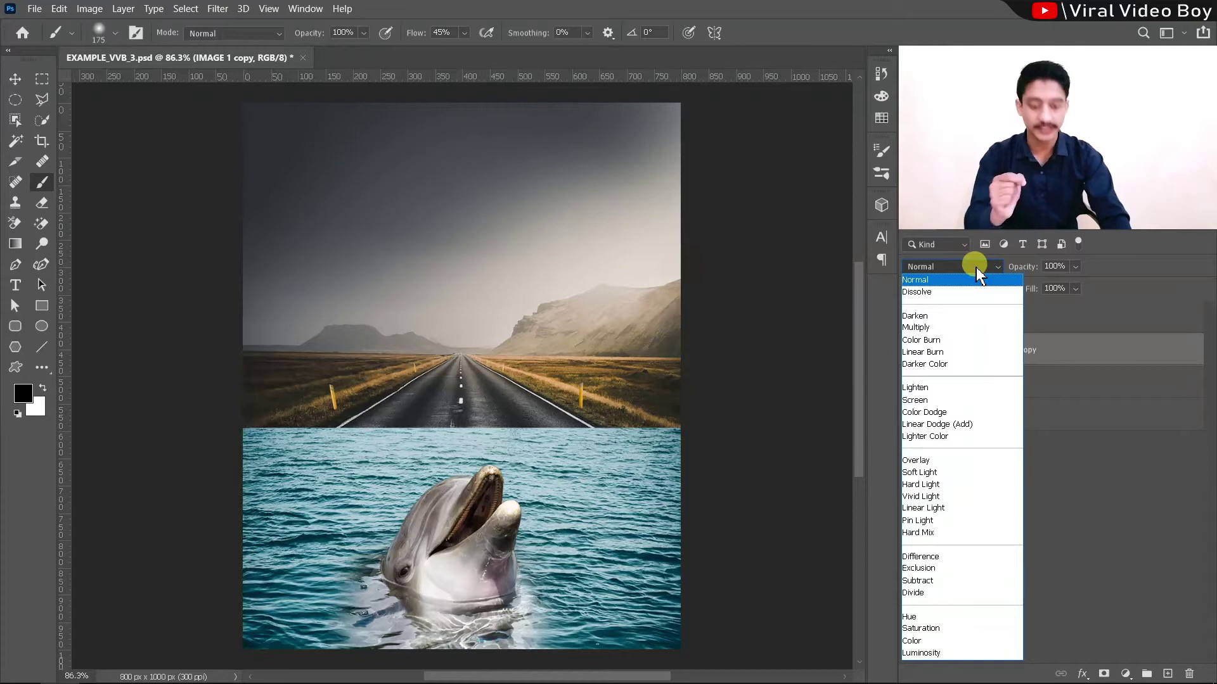
left_click(943, 474)
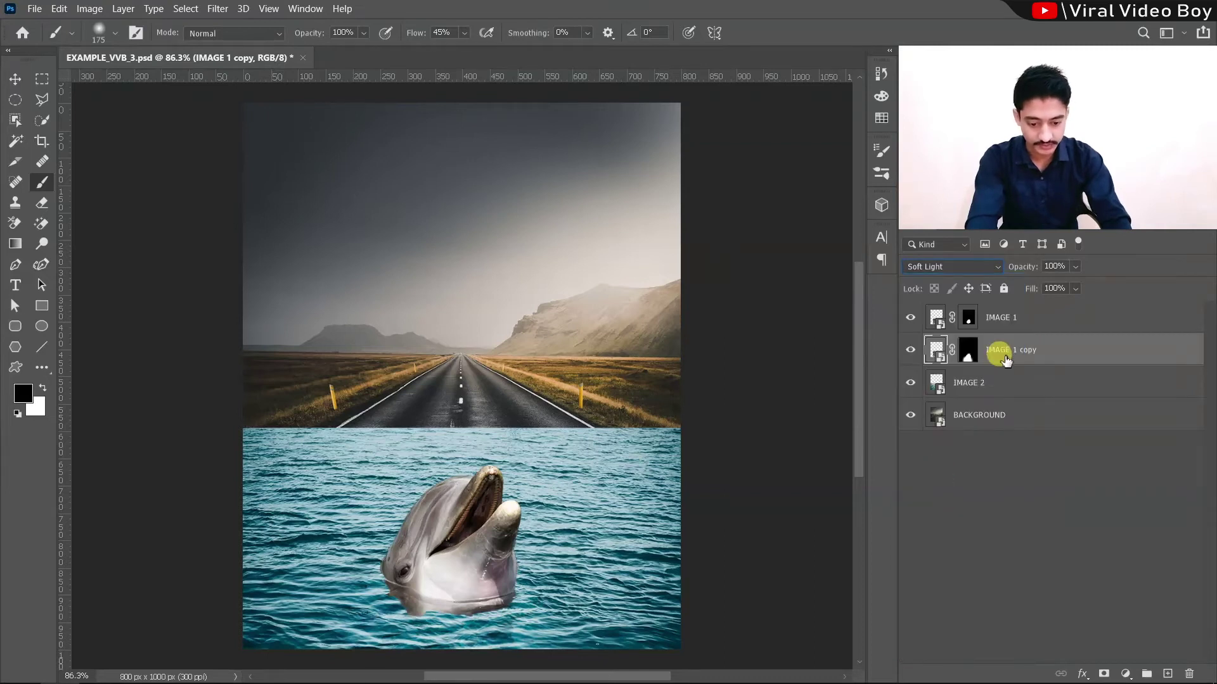
left_click(976, 267)
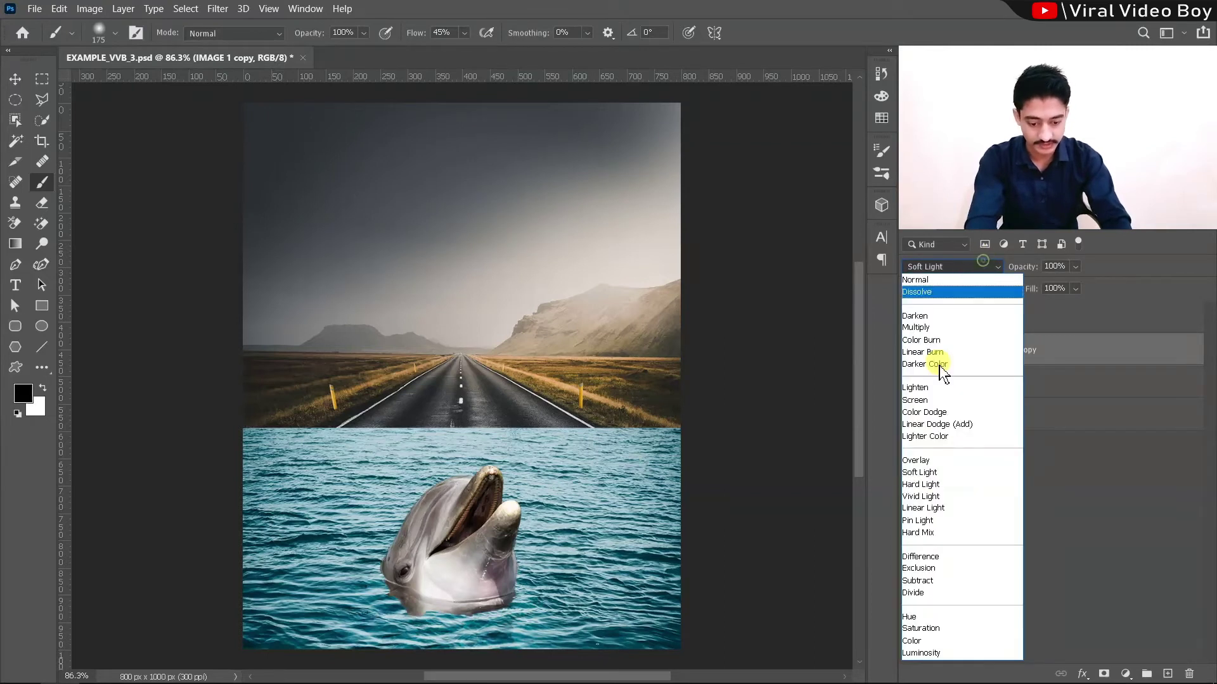
left_click(937, 462)
Set the ocean layer IMAGE 2 to Overlay and add a layer mask to it
left_click(963, 385)
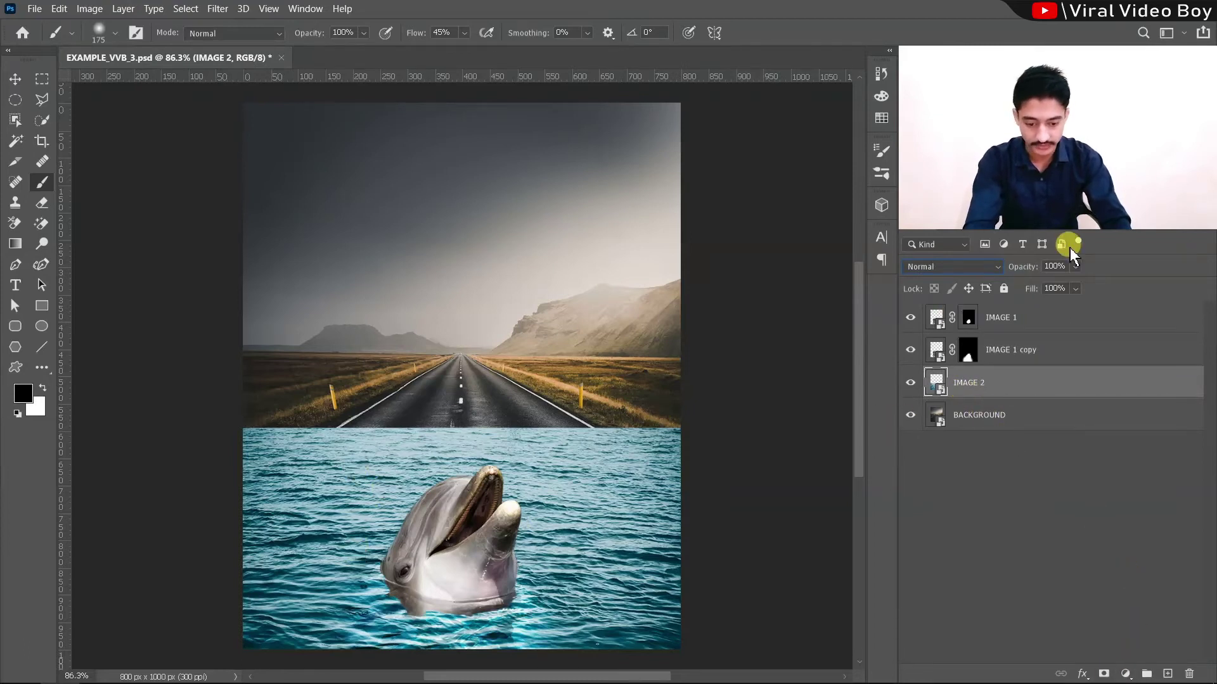
left_click(944, 269)
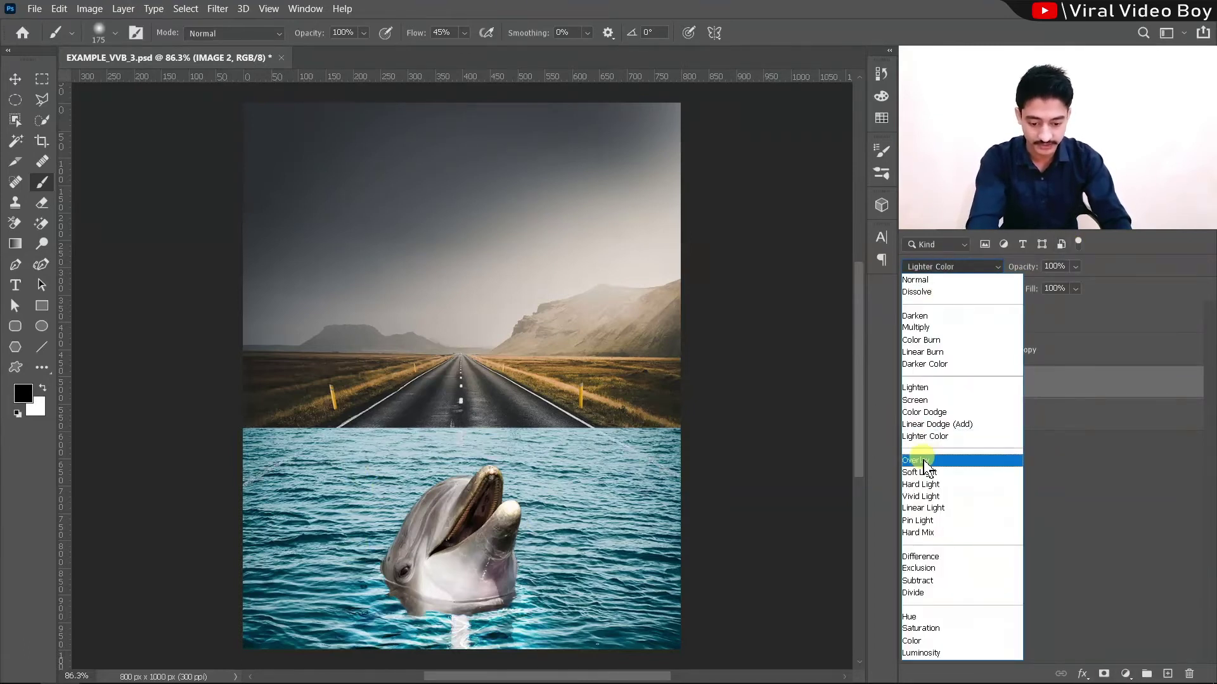
left_click(924, 463)
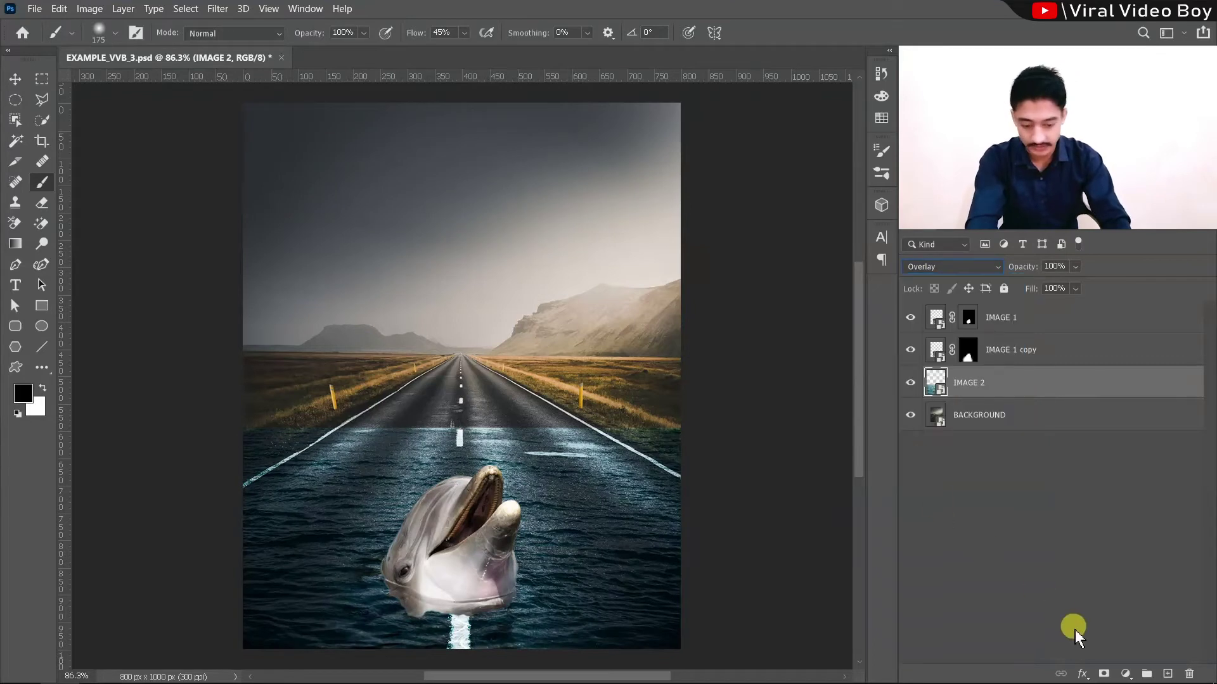
left_click(1104, 674)
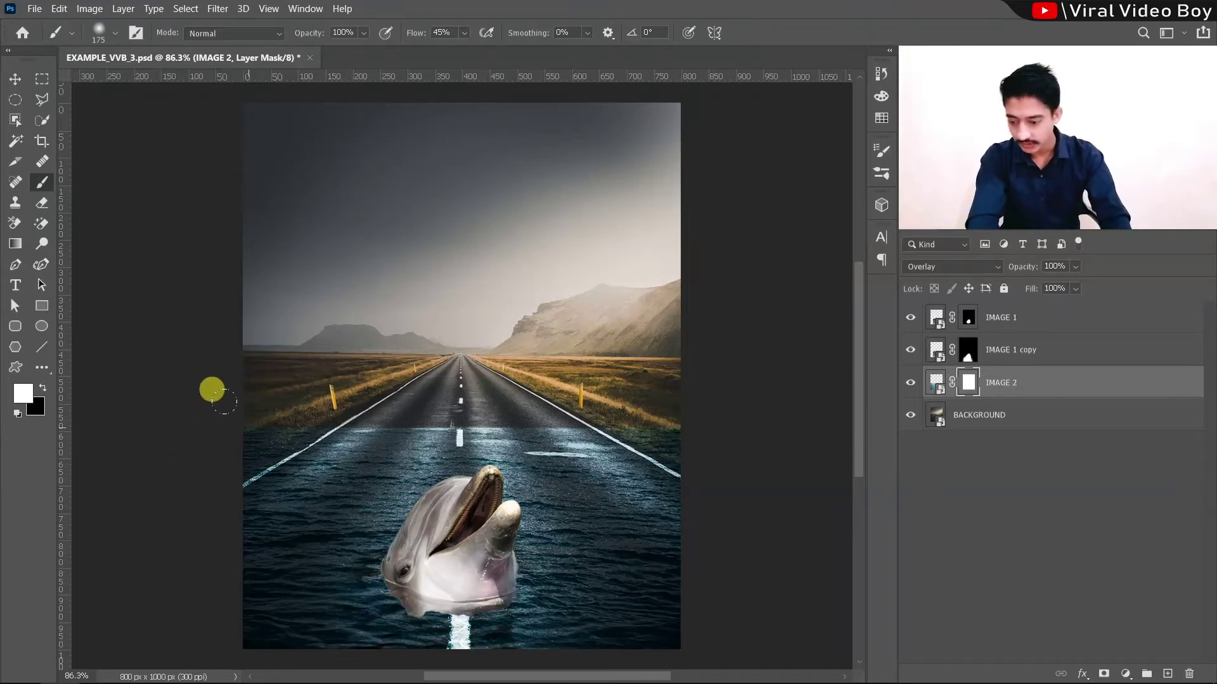
left_click_drag(171, 399, 538, 450)
left_click_drag(204, 410, 660, 420)
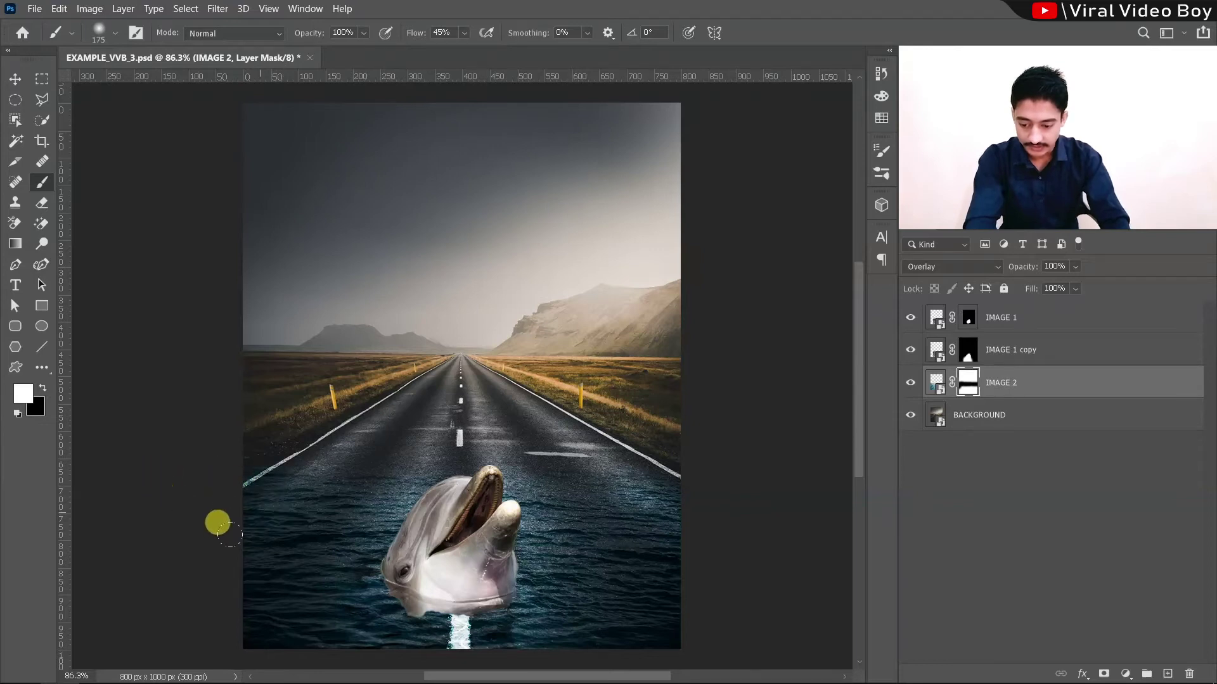
left_click(15, 79)
left_click(141, 402)
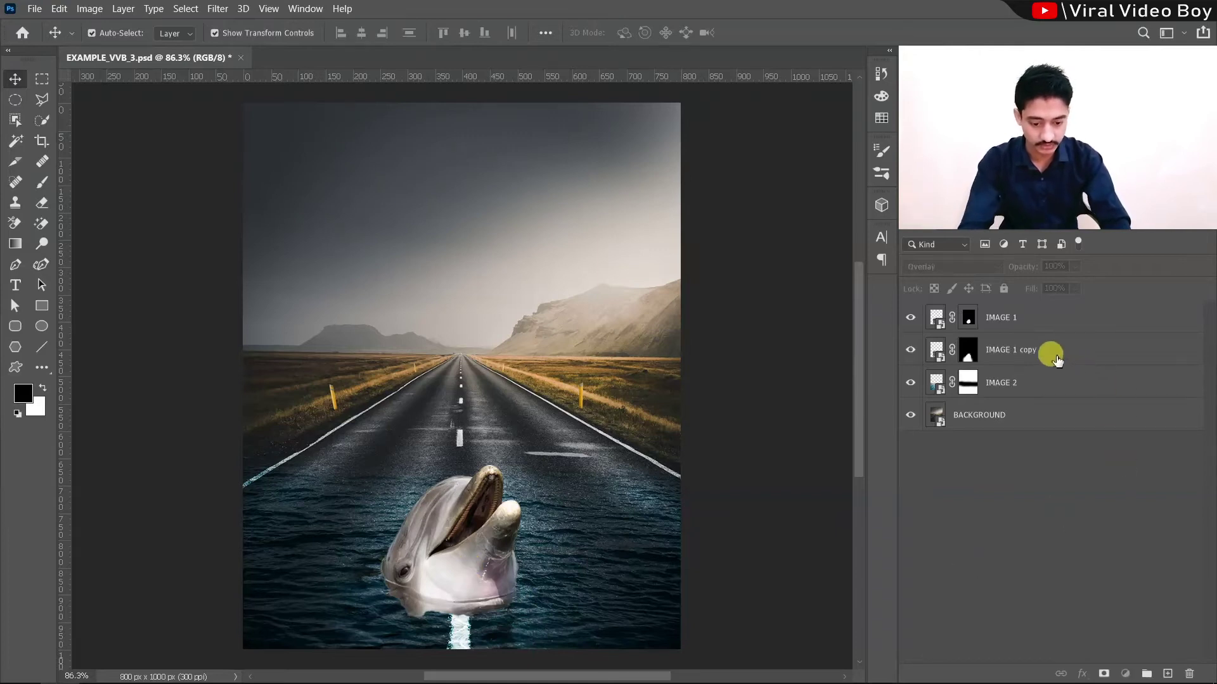
Set the IMAGE 1 copy blend mode to Pin Light
left_click(1027, 352)
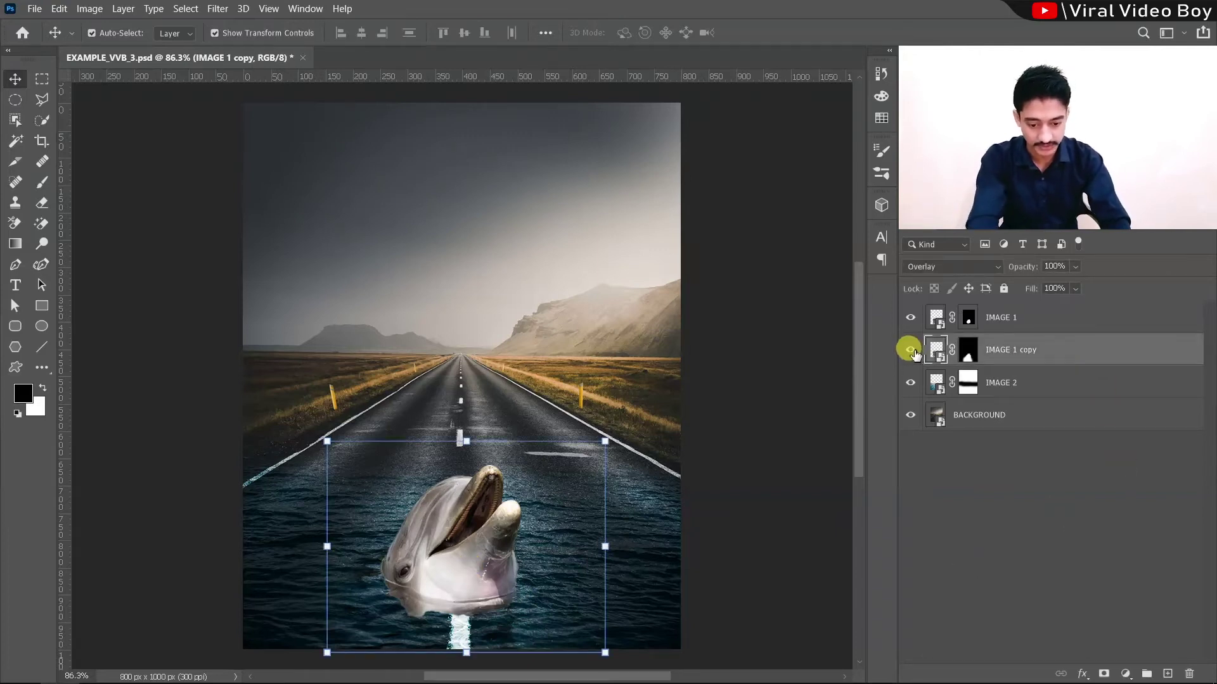
left_click(973, 267)
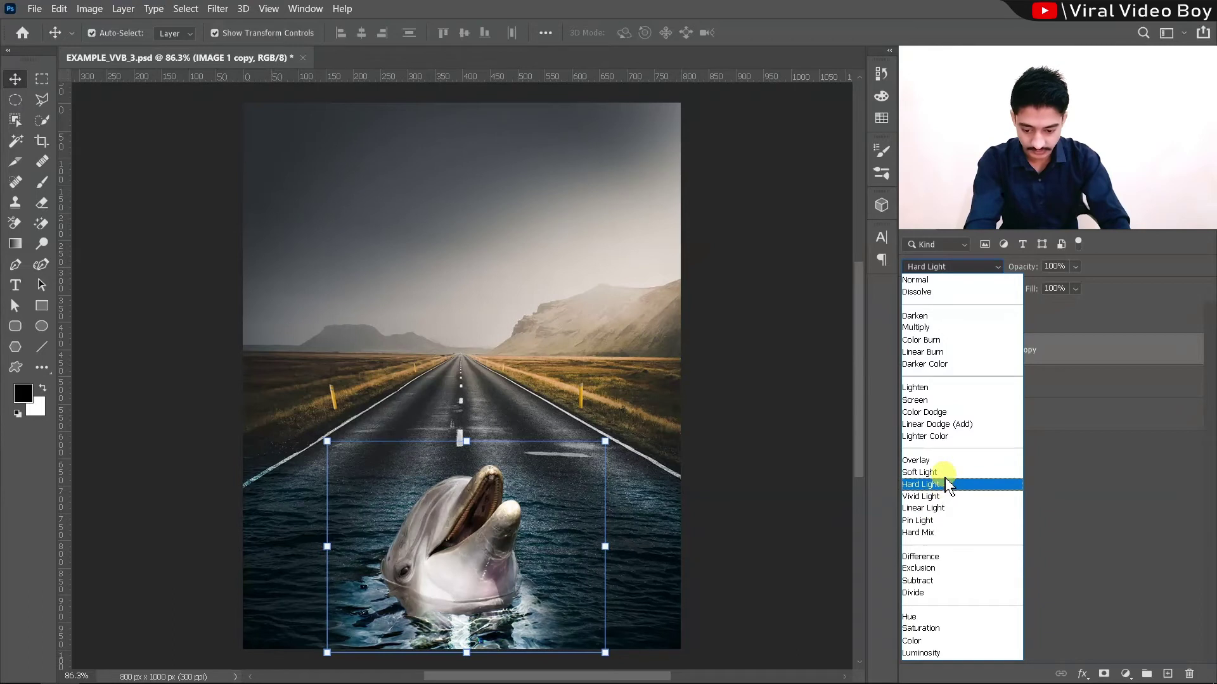
left_click(935, 524)
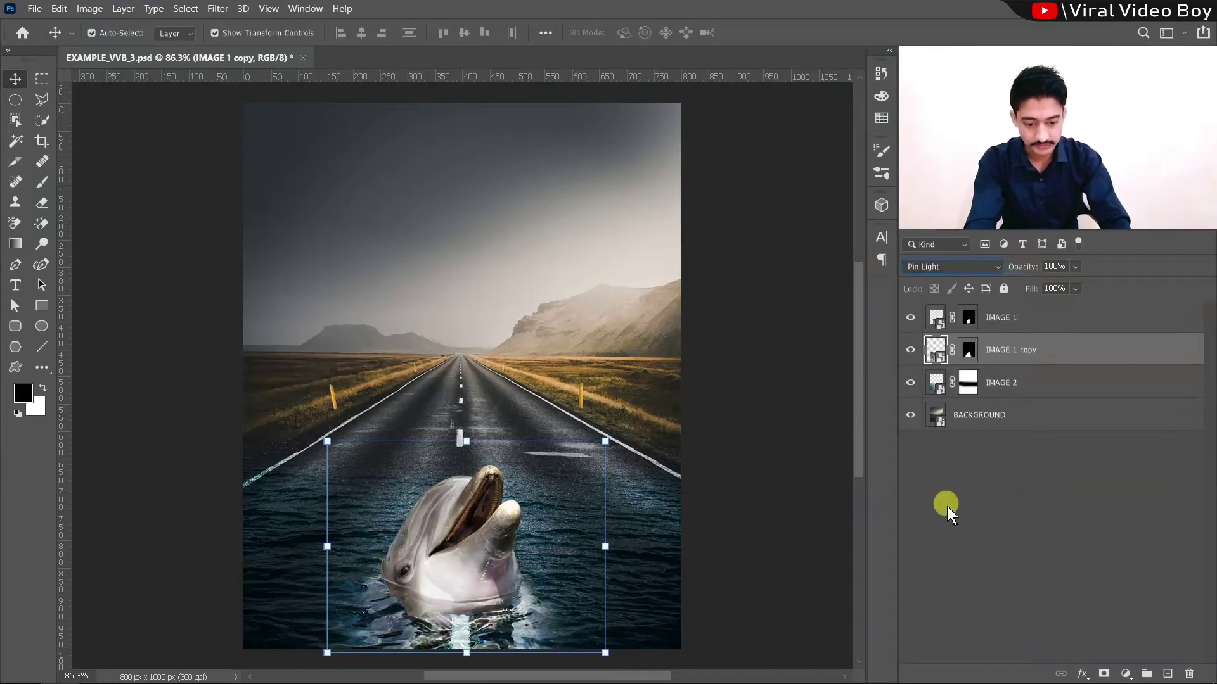
left_click(707, 554)
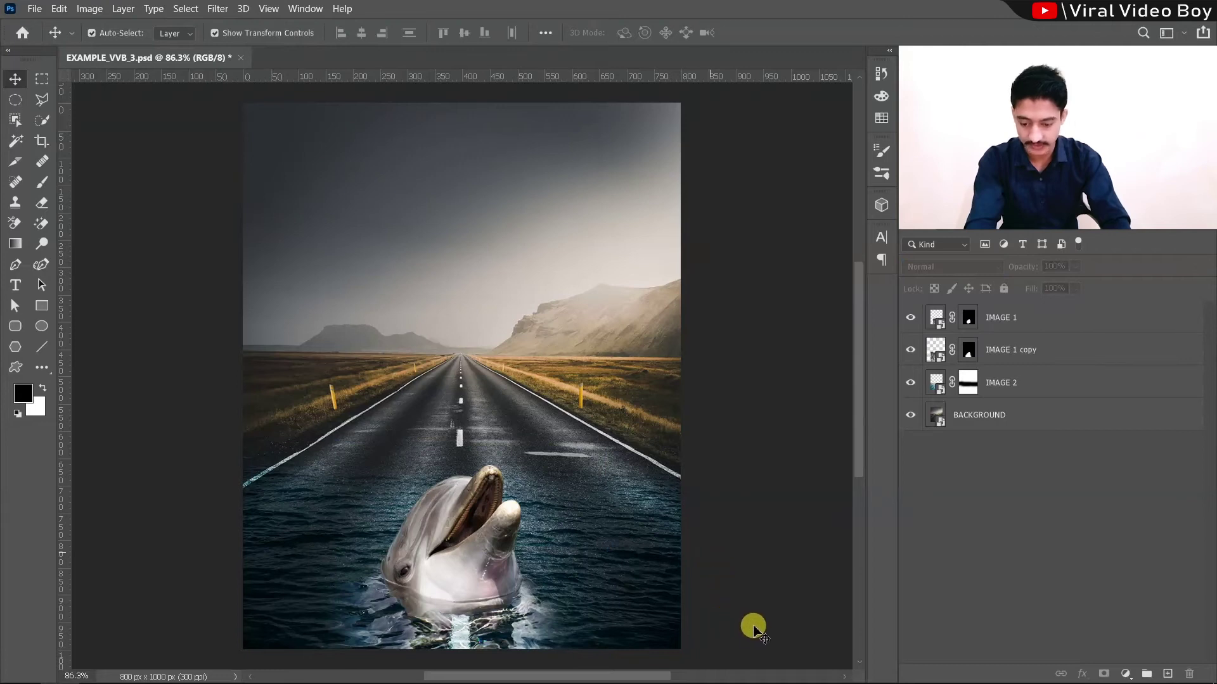
Paint the IMAGE 1 copy mask around the dolphin's chin, lower-left water and splash
left_click(968, 350)
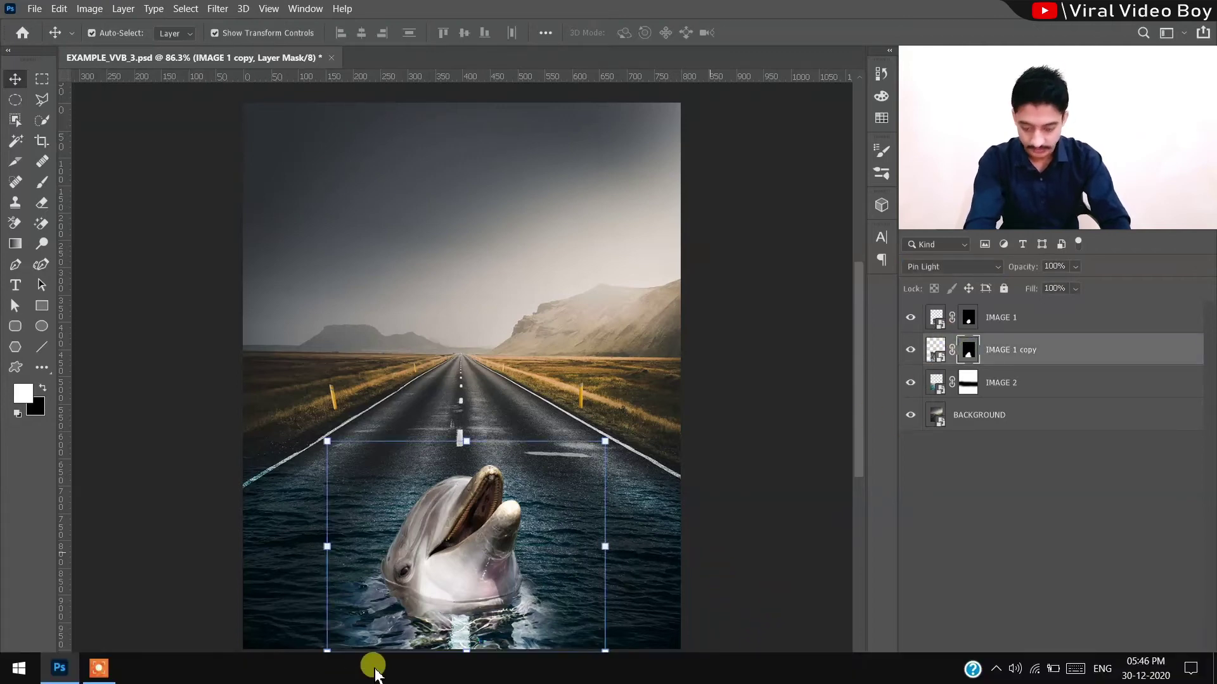
key("b")
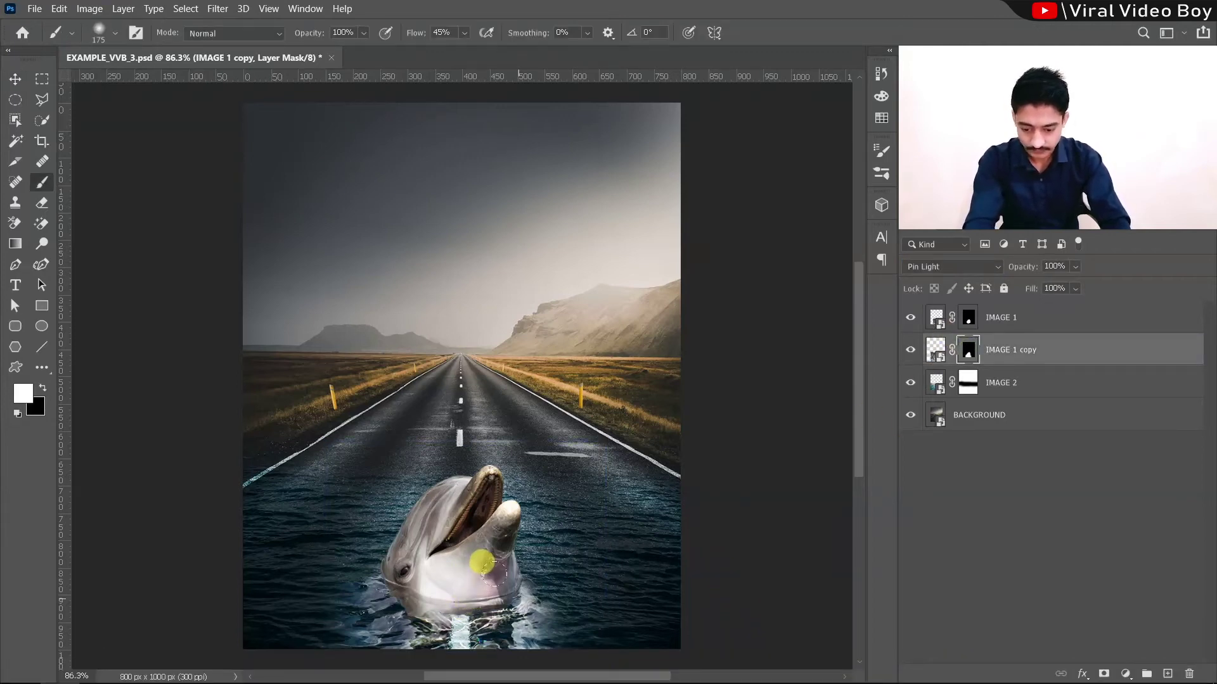
left_click_drag(493, 573, 552, 628)
left_click_drag(321, 565, 317, 615)
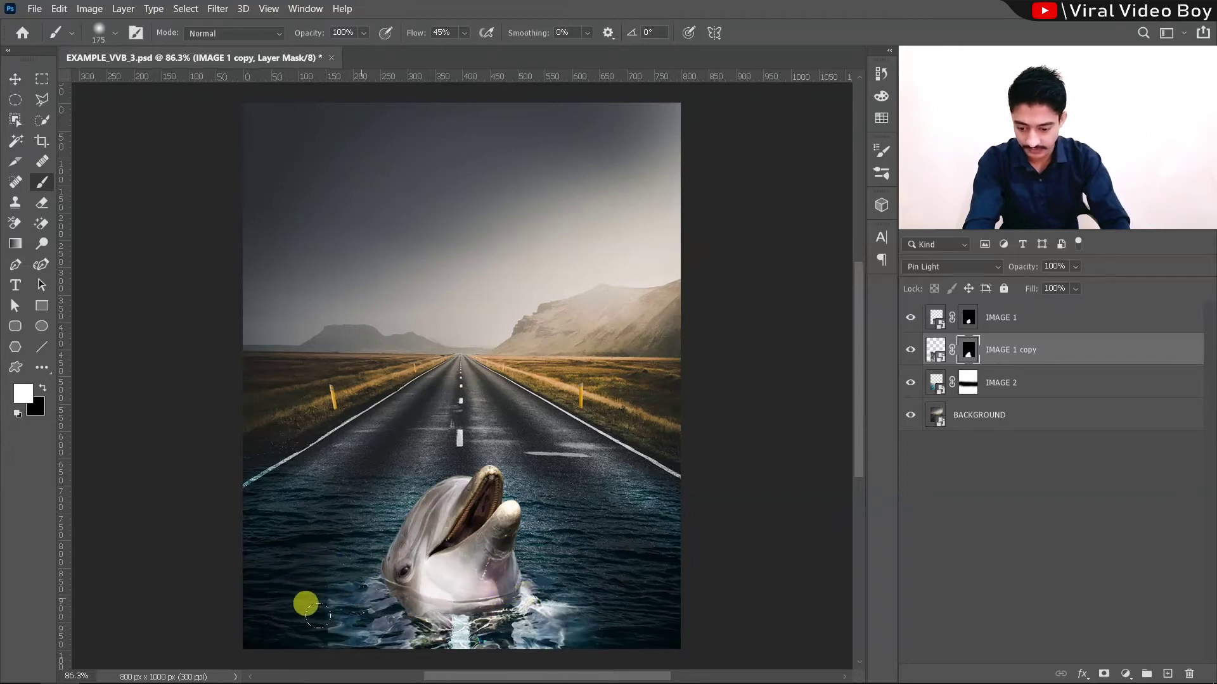
left_click_drag(303, 562, 343, 587)
key("v")
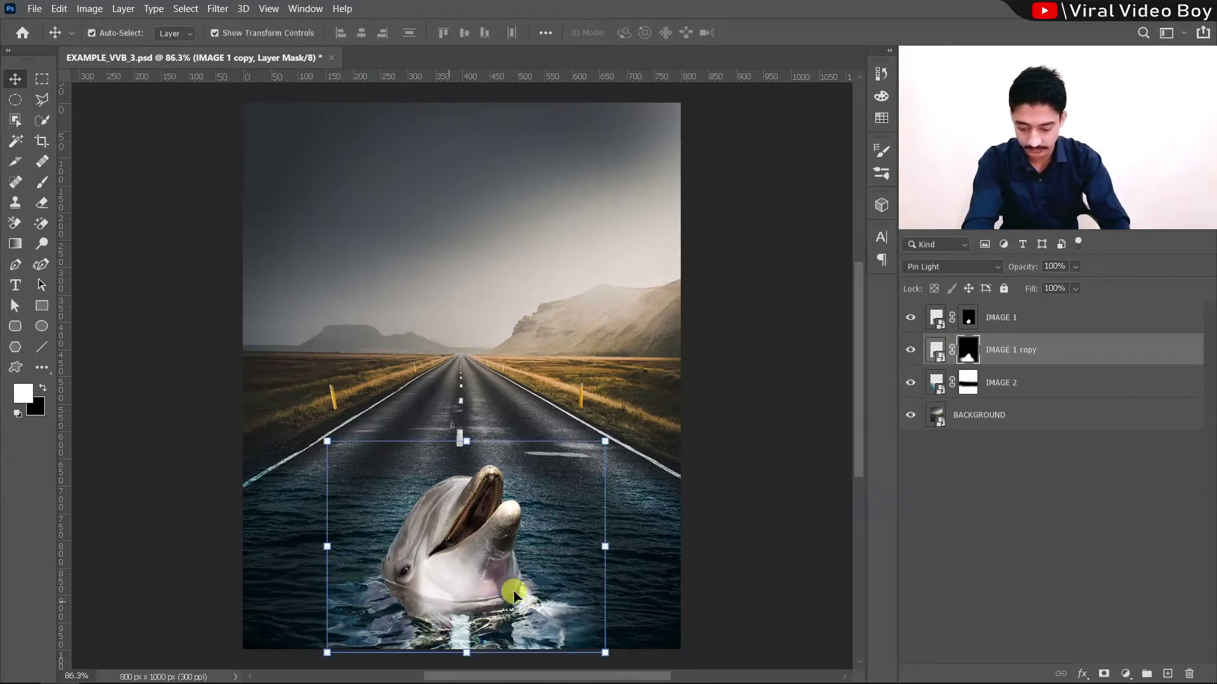
key("b")
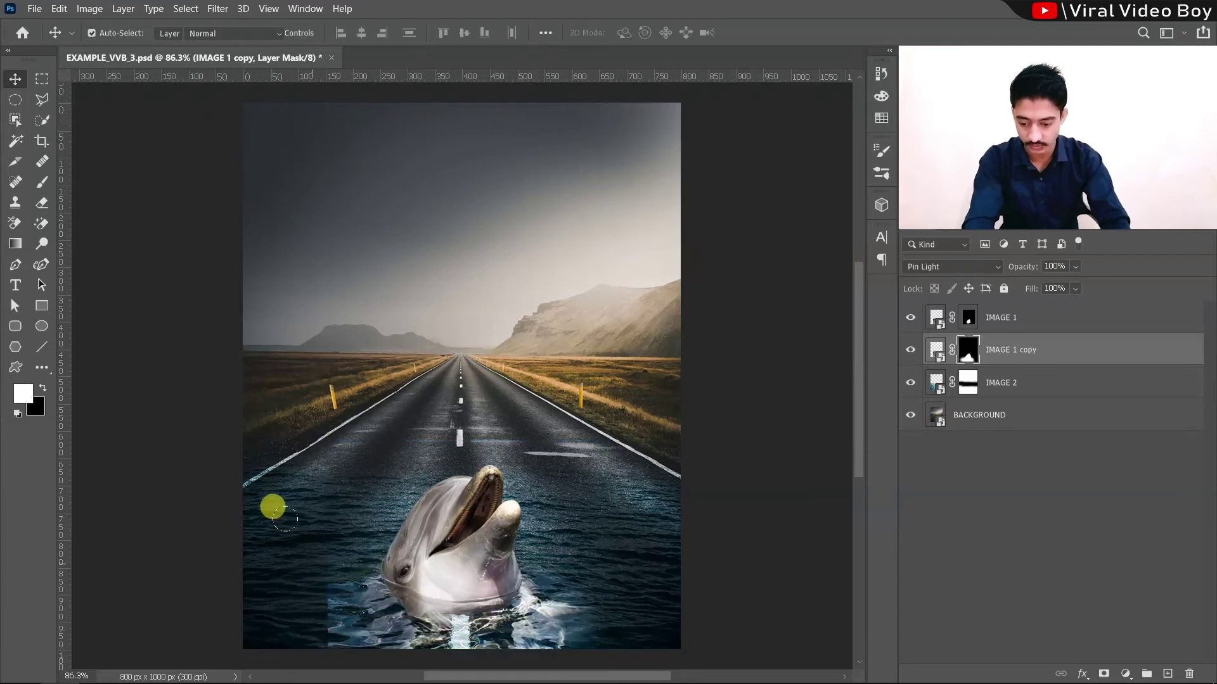
key("b")
key("x")
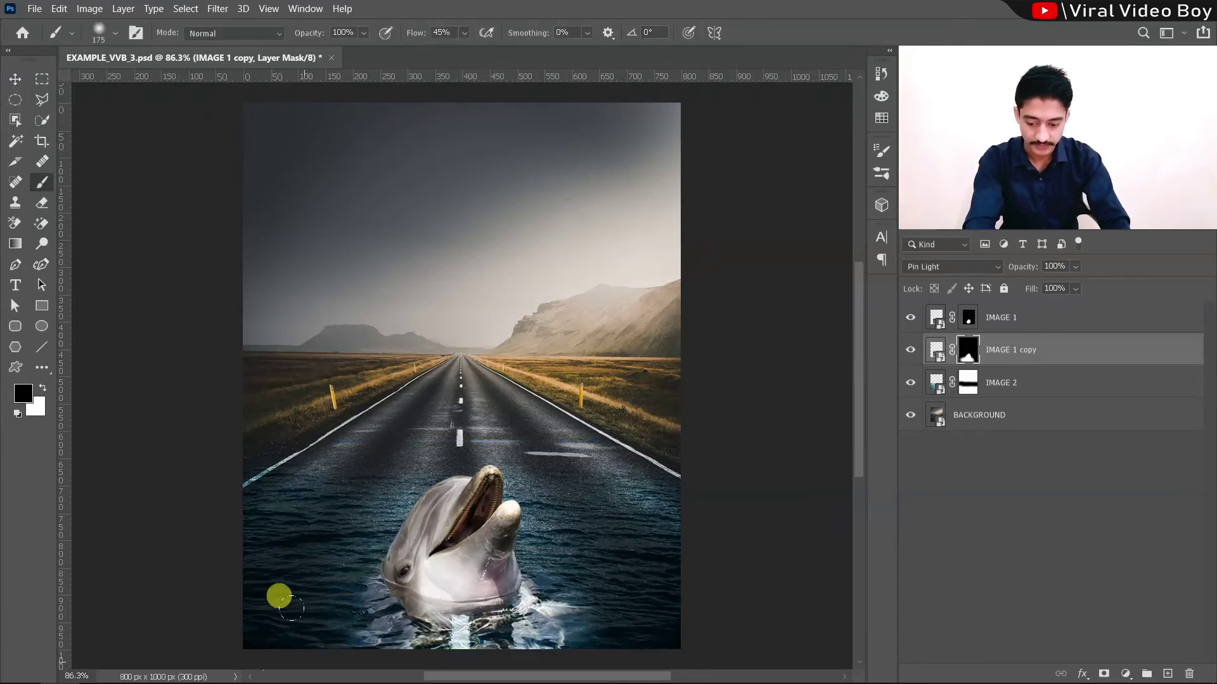
left_click(15, 78)
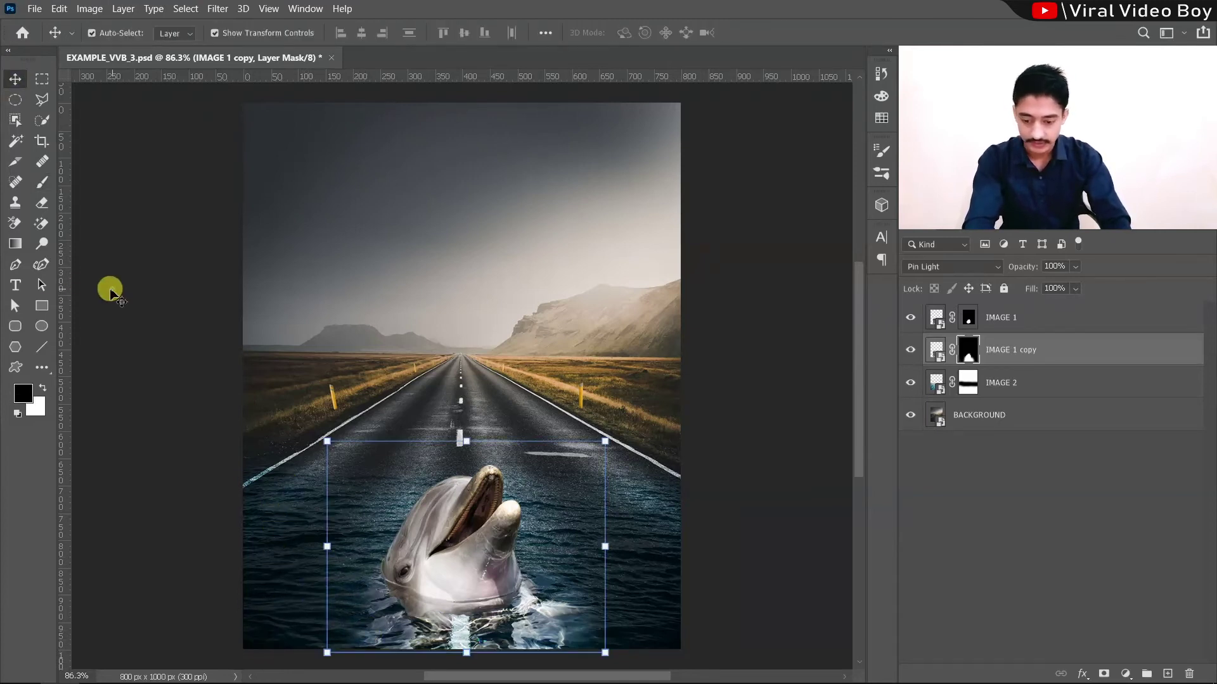
left_click(566, 560)
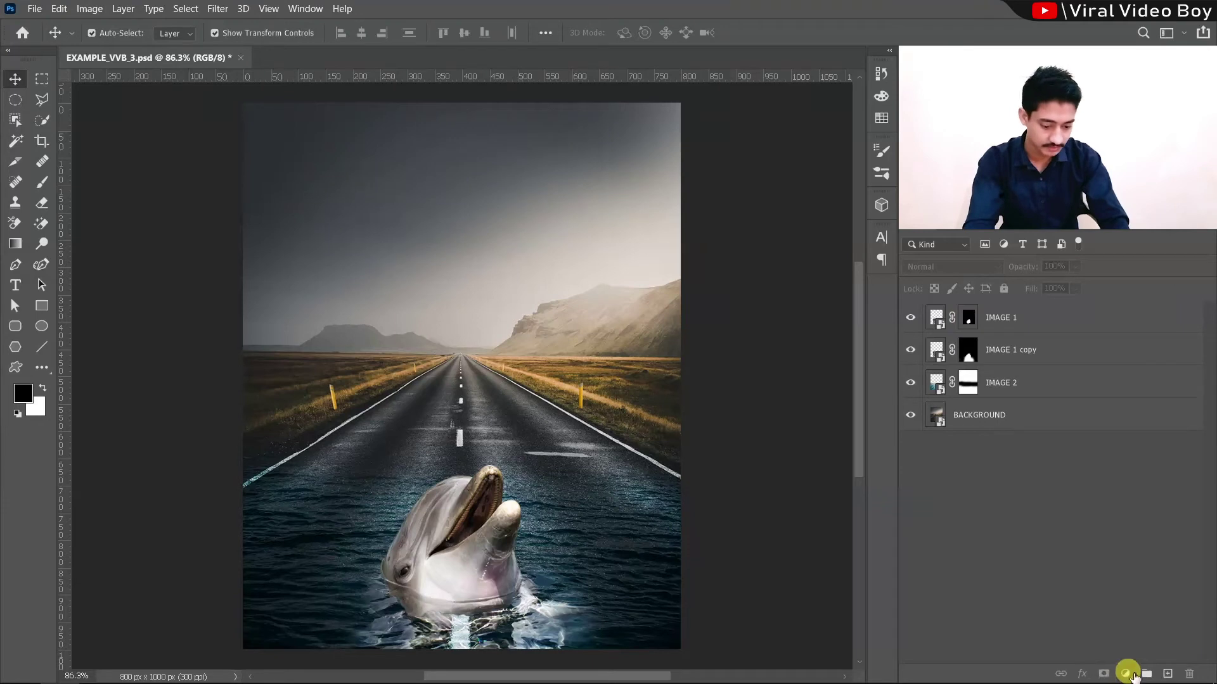
Add a Curves adjustment layer and pull two RGB curve points down to darken everything
left_click(1126, 673)
left_click(1154, 474)
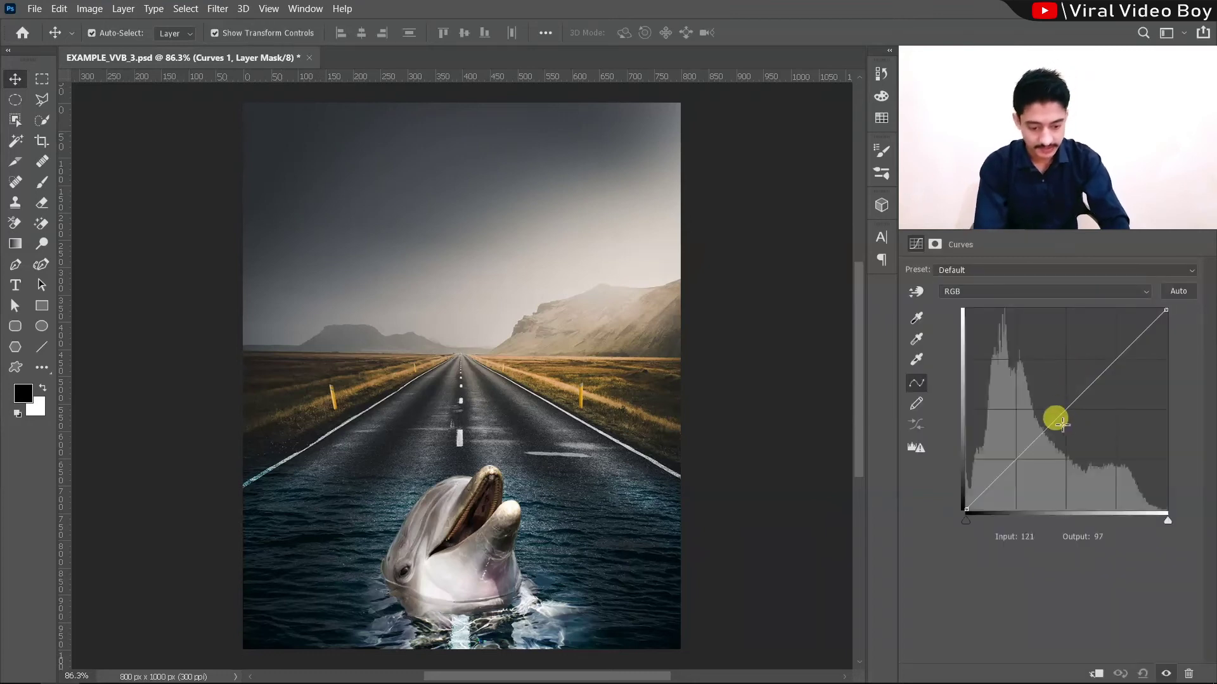
left_click_drag(1063, 413, 1075, 423)
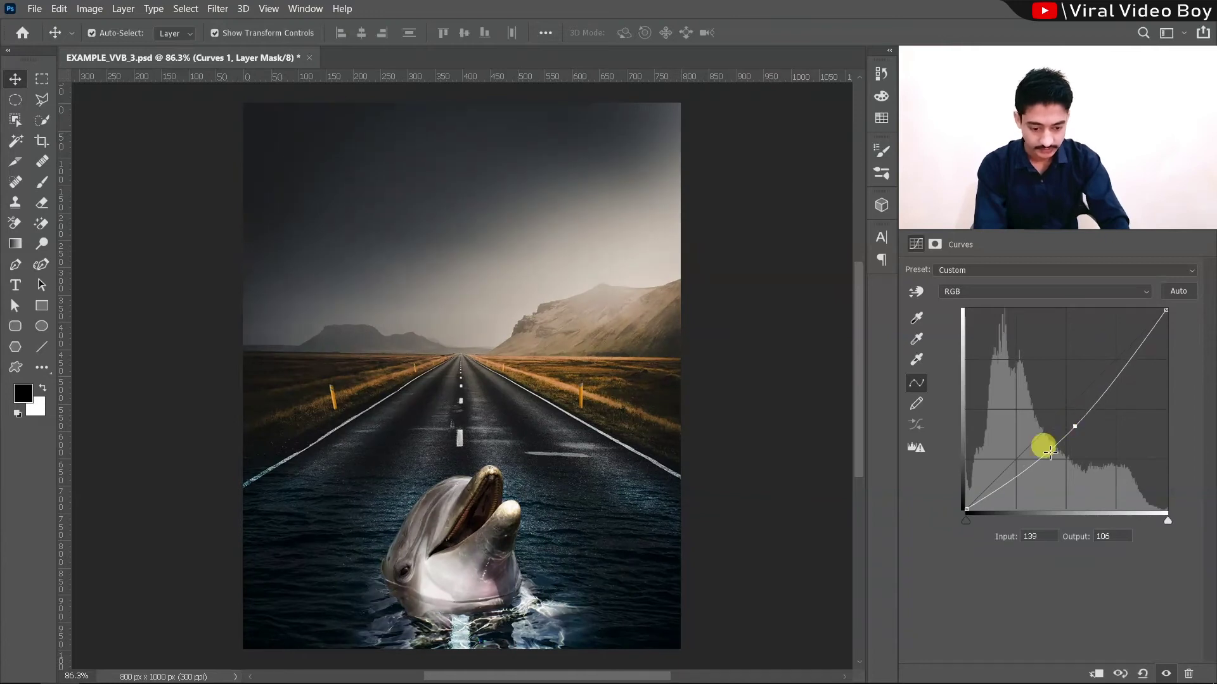
left_click_drag(1078, 426, 1040, 468)
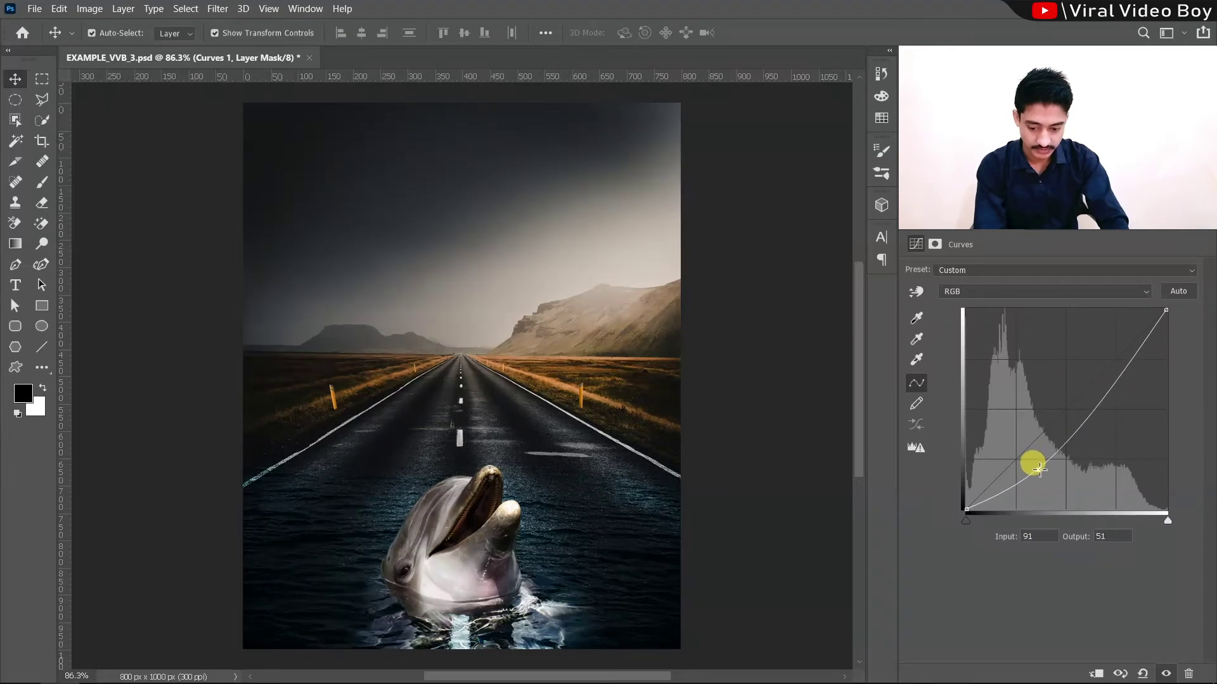
left_click_drag(1106, 380, 1116, 396)
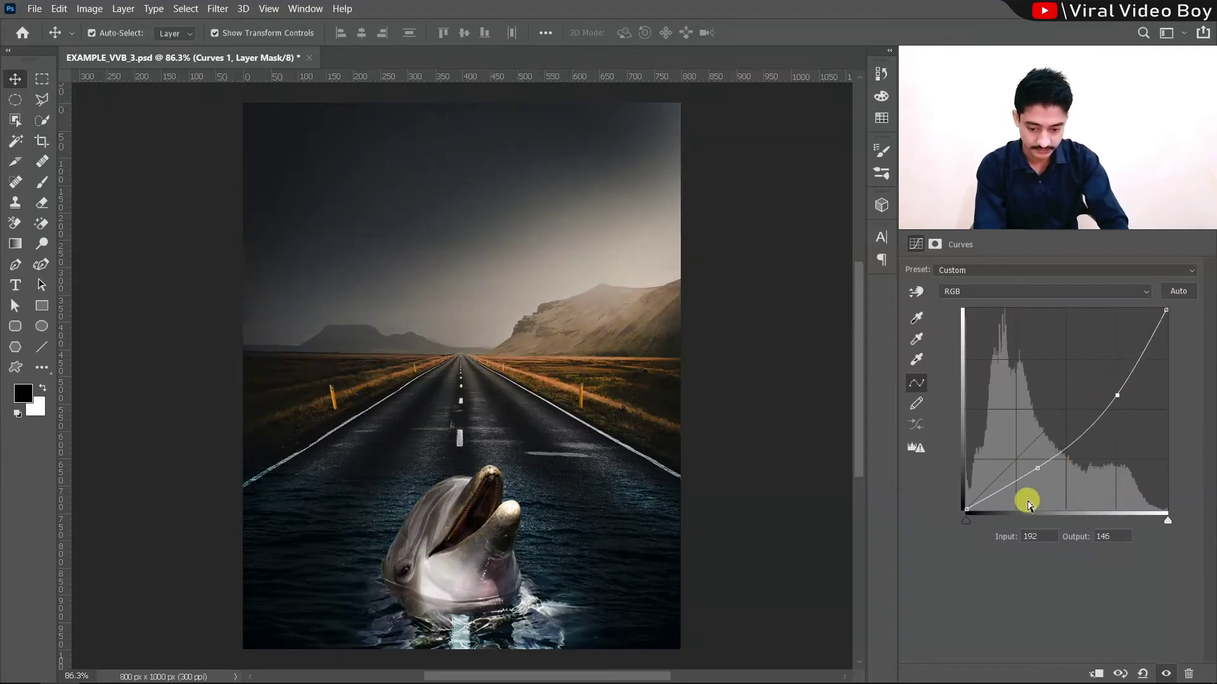
left_click_drag(1033, 466, 1034, 463)
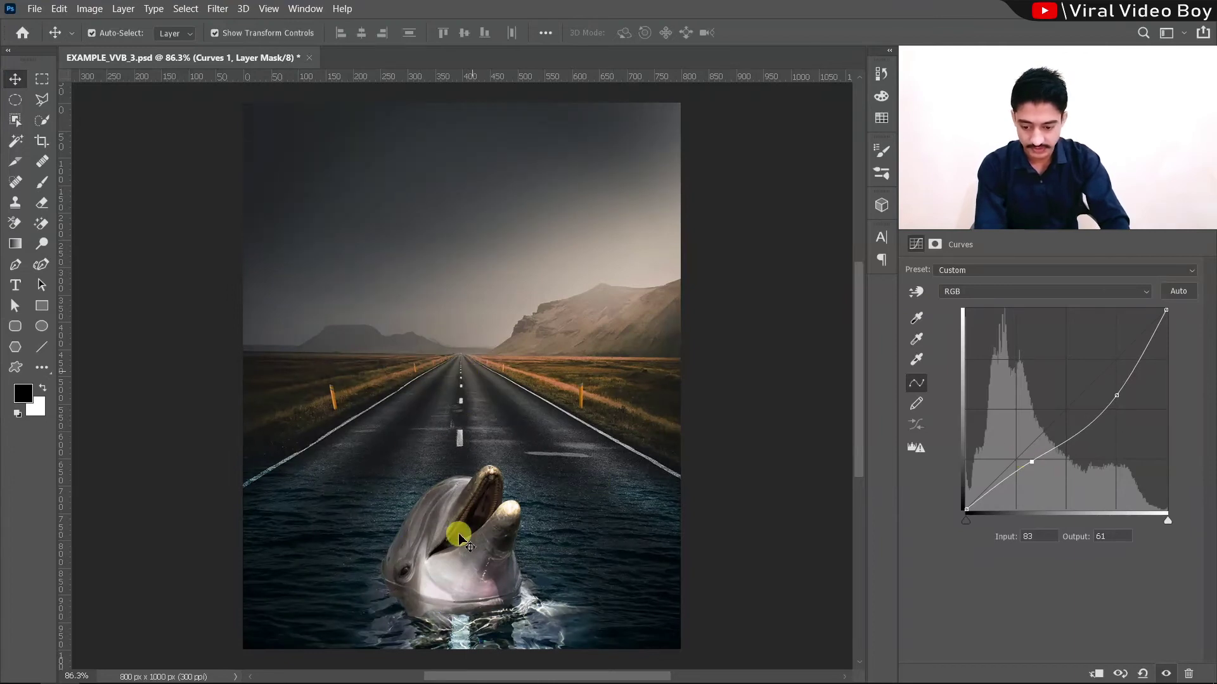
left_click(937, 232)
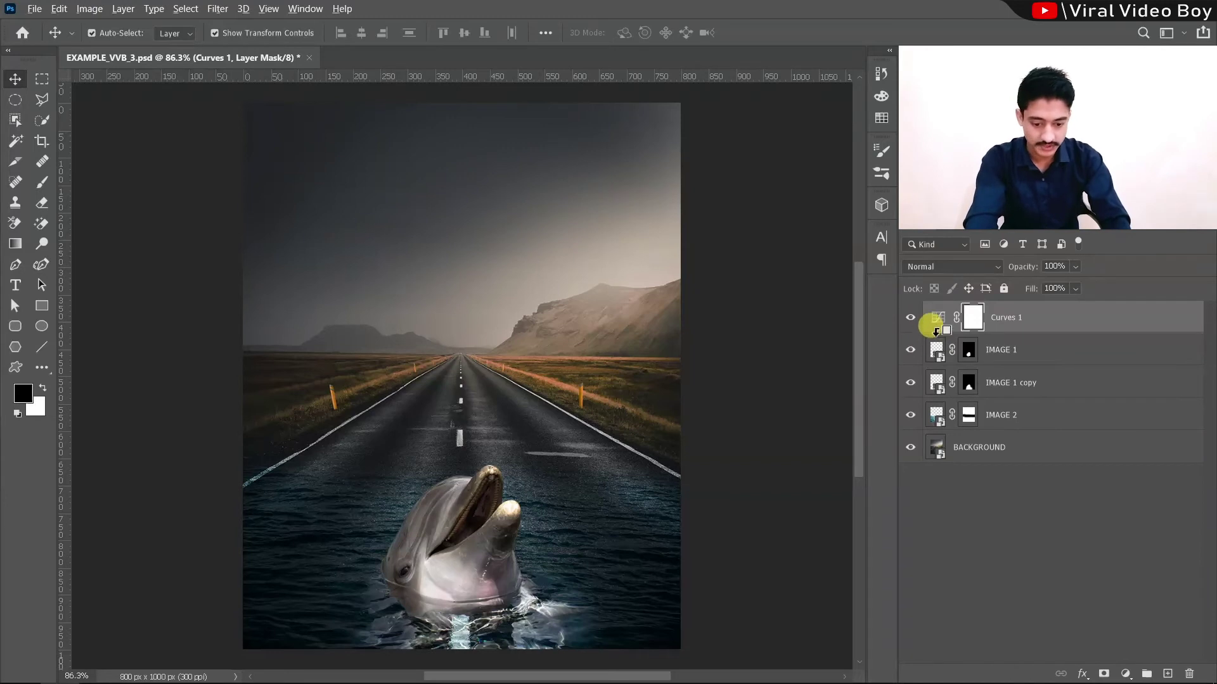
Clip Curves 1 to IMAGE 1 and toggle its visibility to compare
left_click(934, 328, "alt")
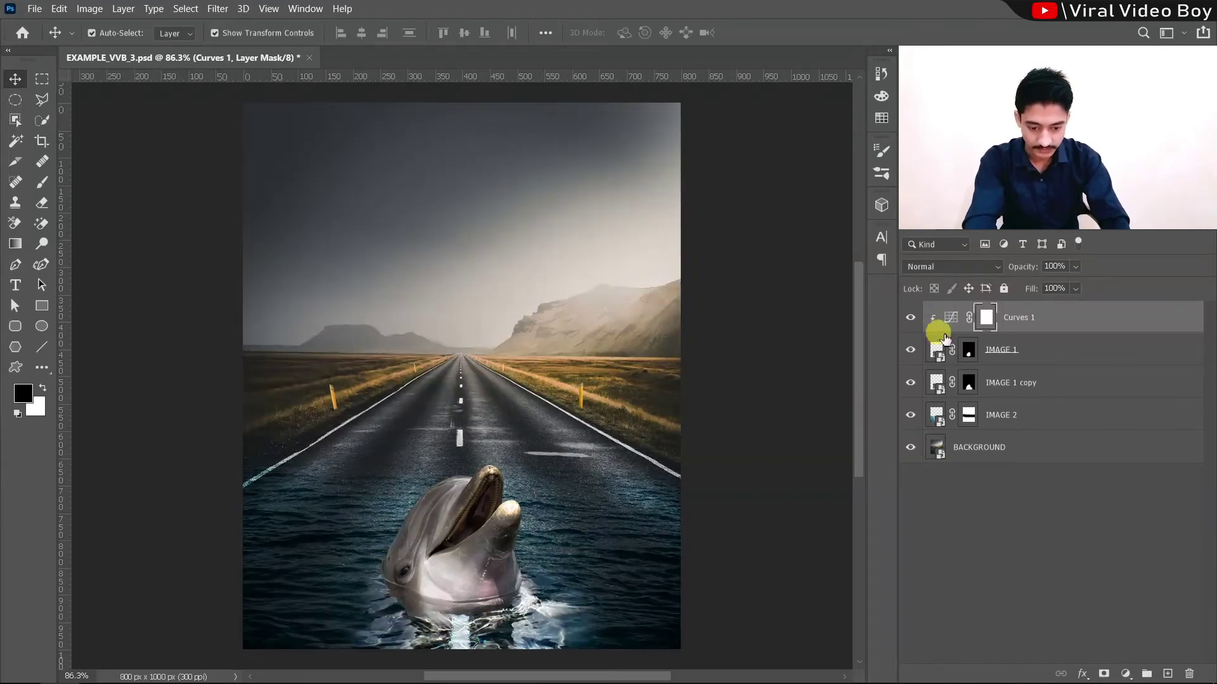
left_click(911, 318)
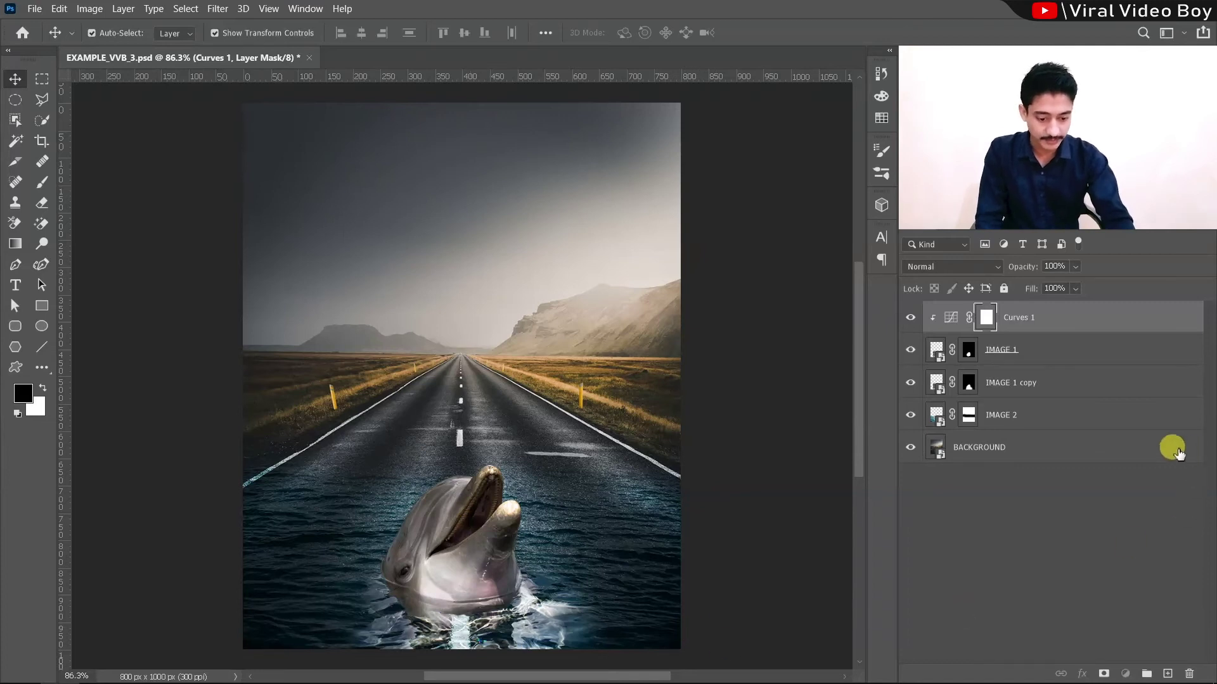
Duplicate BACKGROUND, add a black mask, move it onto BACKGROUND and invert it to white
left_click(1165, 450)
key("ctrl+j")
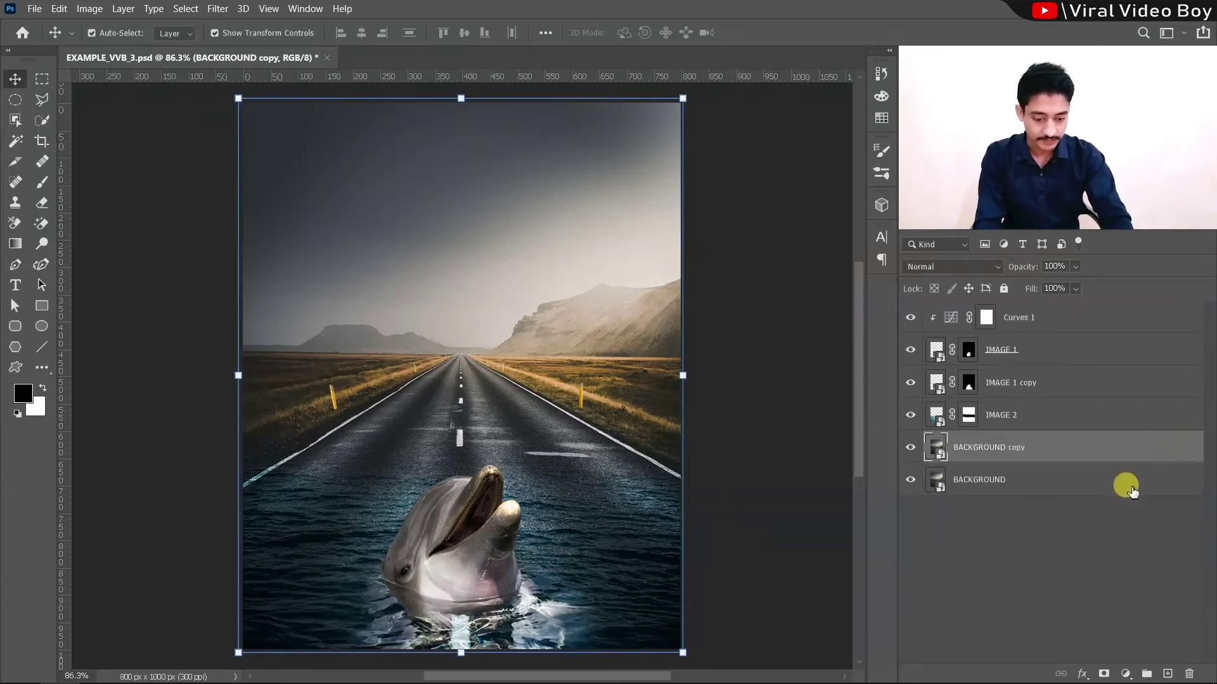
left_click(1104, 675)
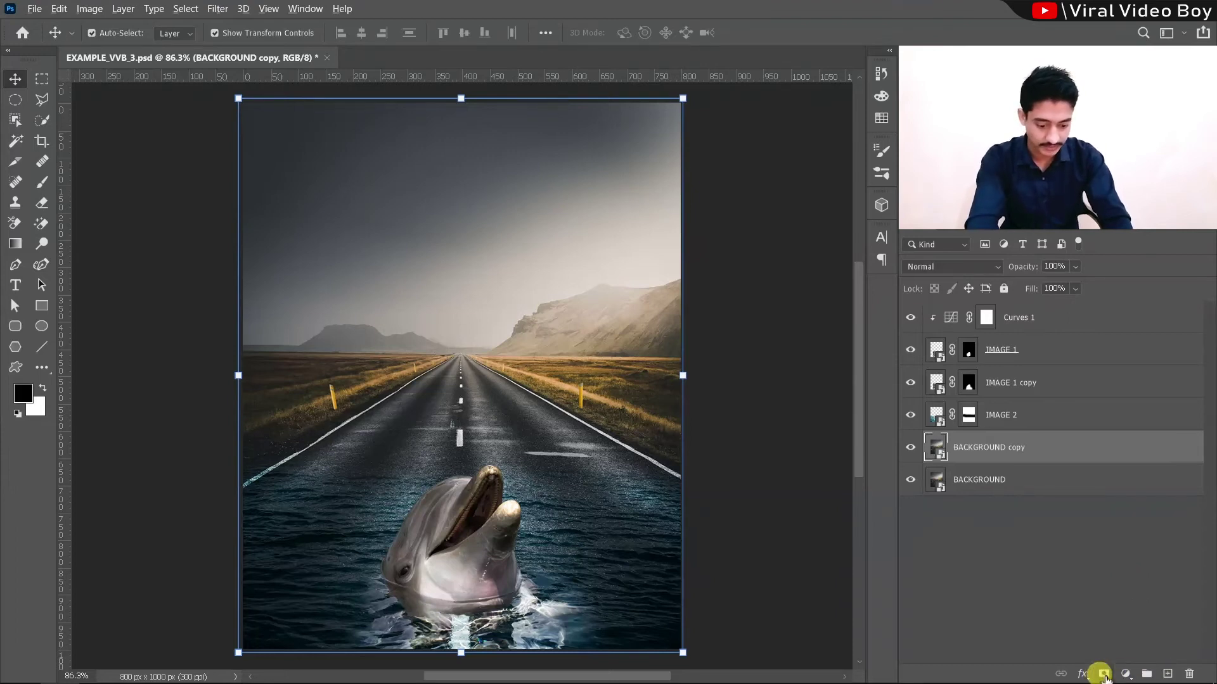
left_click(1104, 674, "alt")
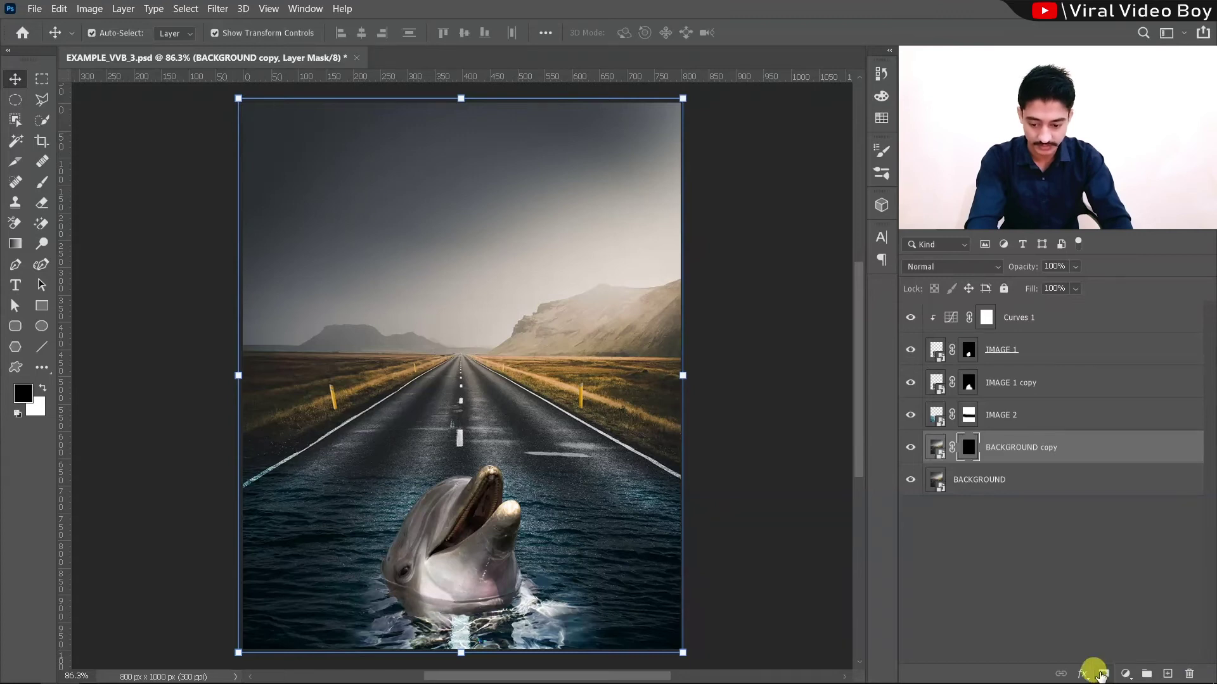
left_click(910, 481)
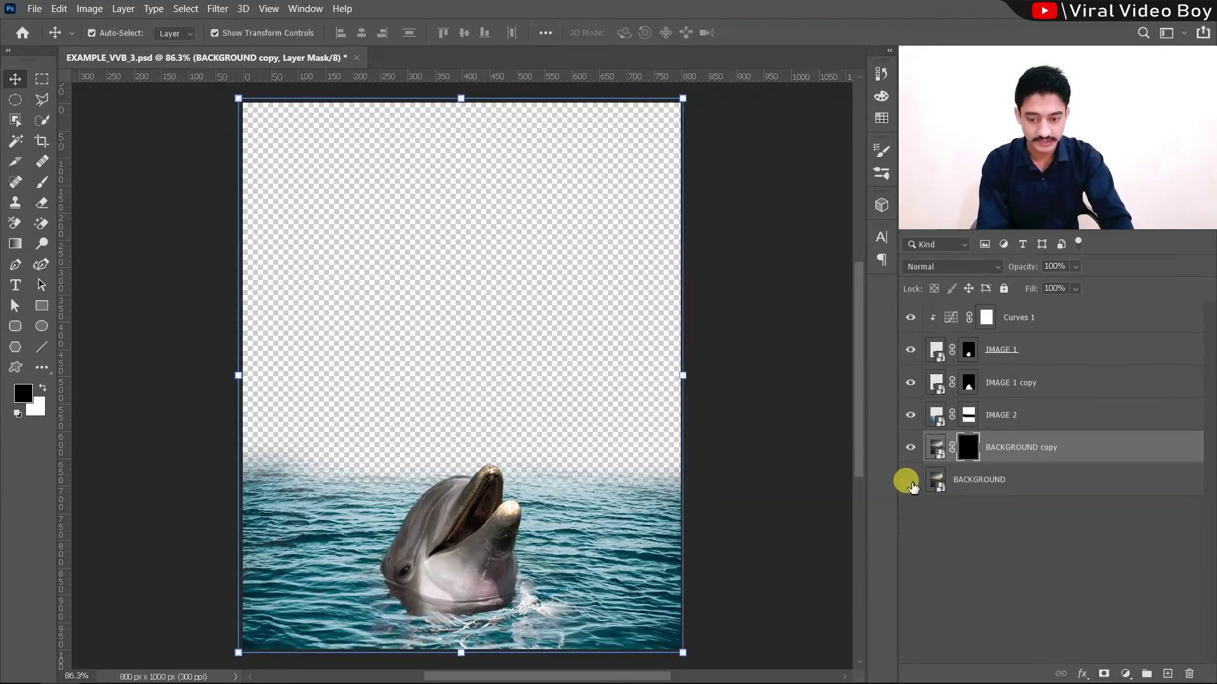
left_click(911, 482)
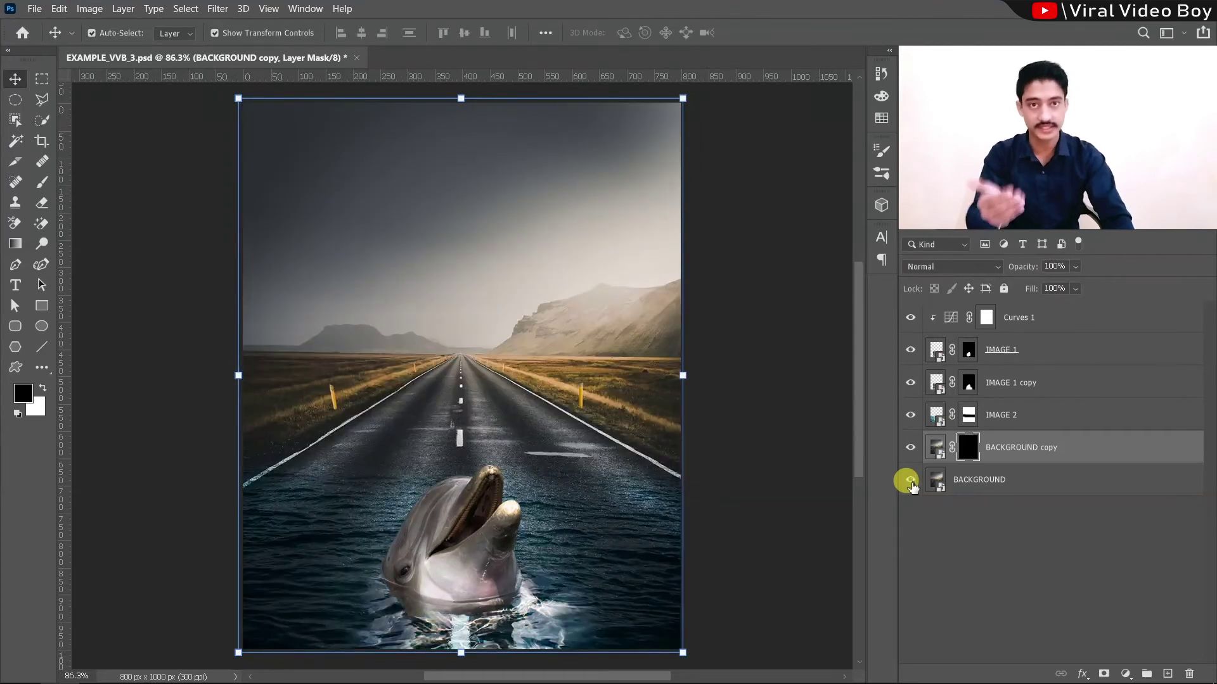
left_click_drag(972, 455, 973, 483)
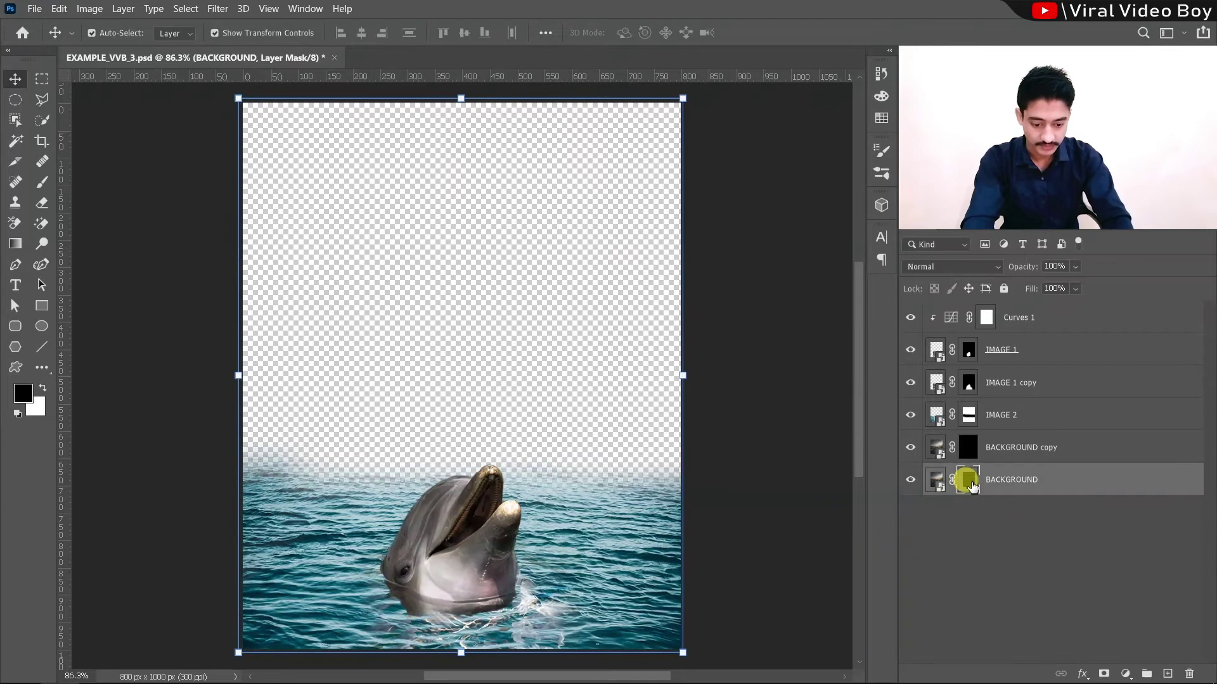
key("ctrl+i")
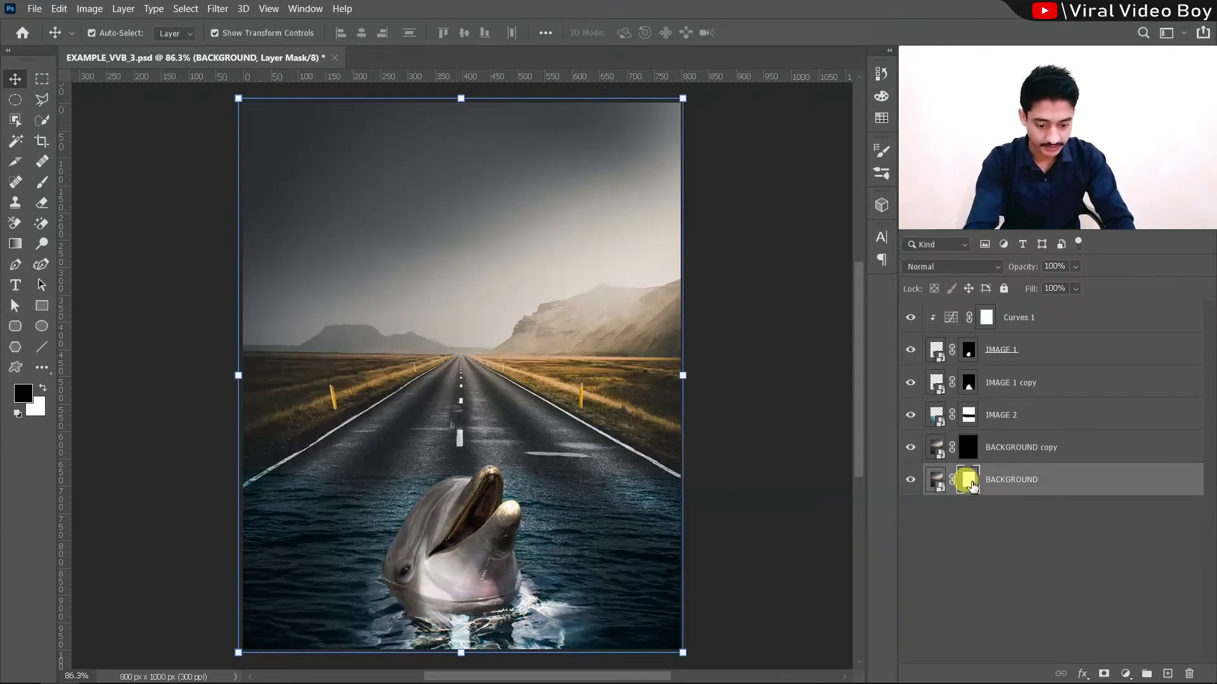
key("b")
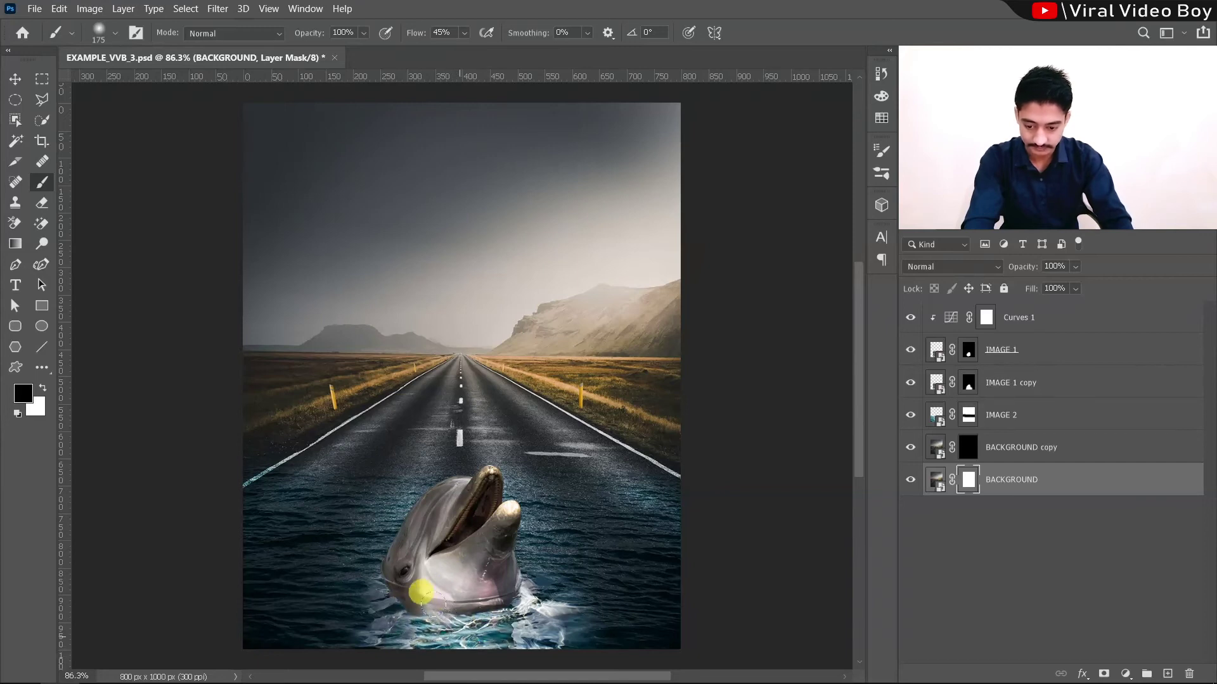
Hide and delete the BACKGROUND copy layer
left_click(15, 79)
left_click(108, 271)
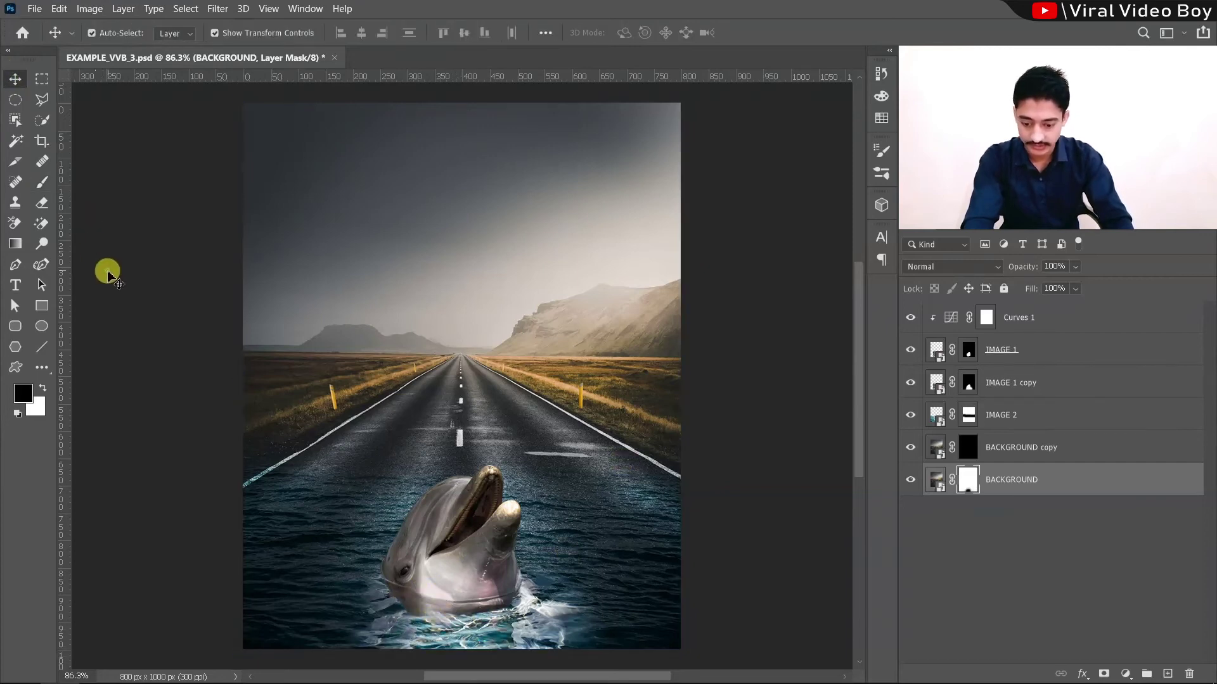
left_click(911, 448)
left_click(1023, 447)
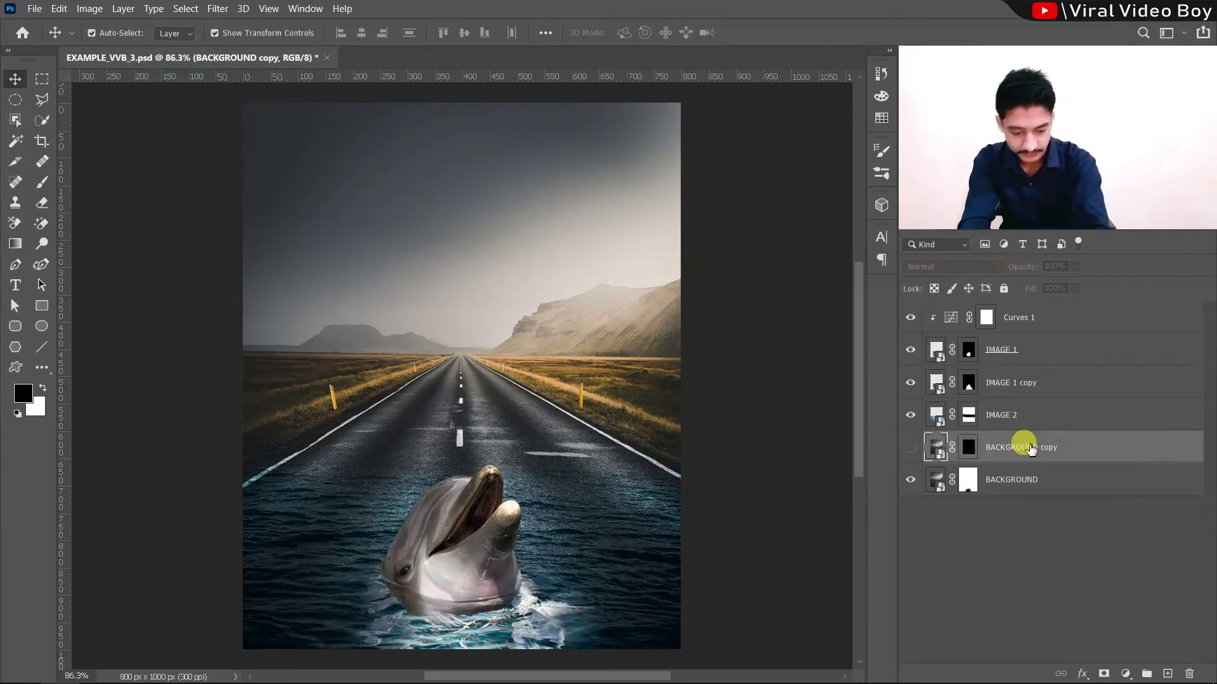
key("Delete")
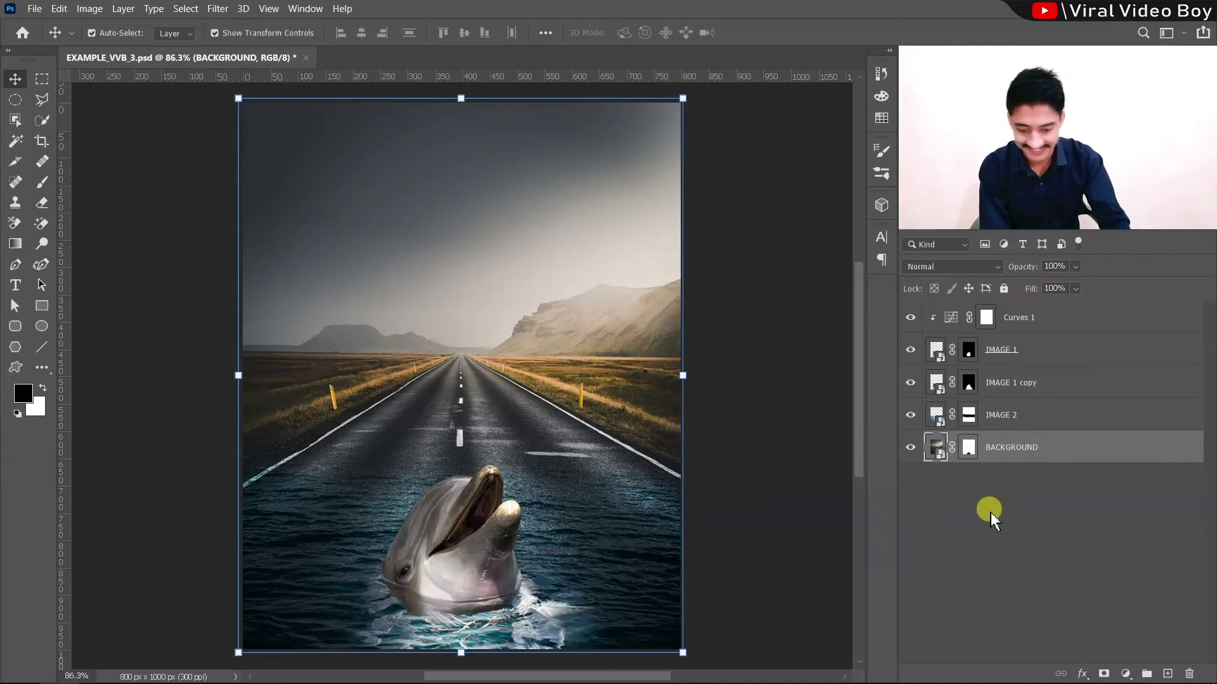
left_click(795, 438)
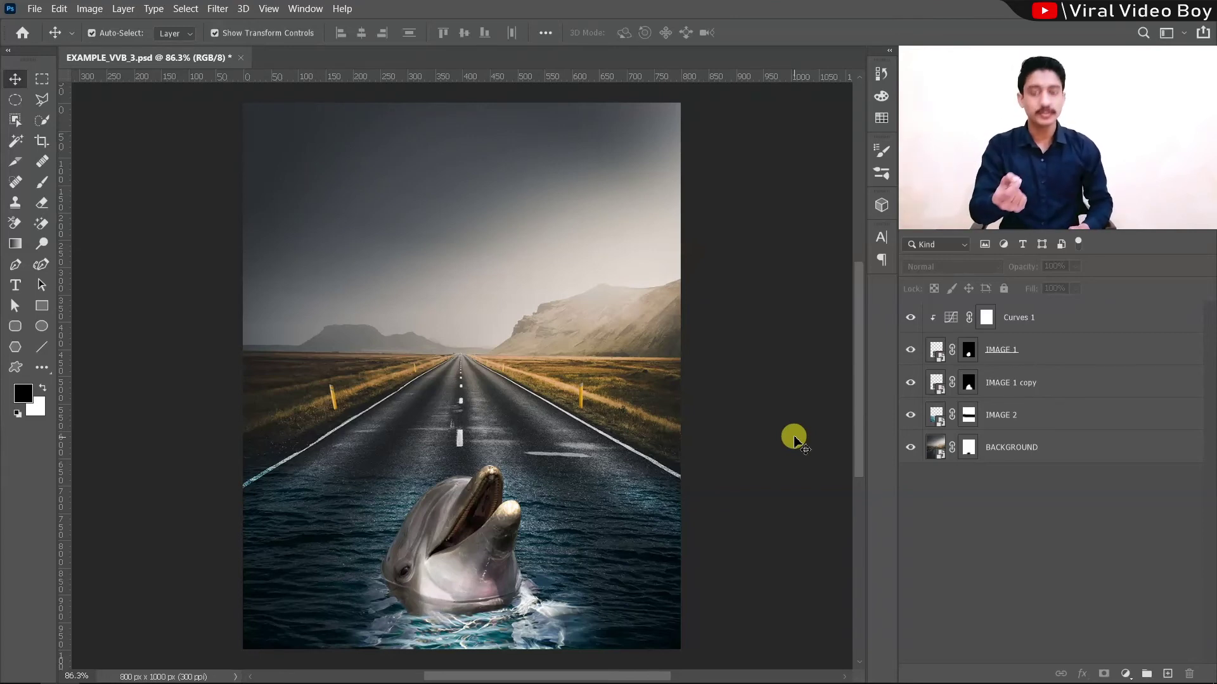
left_click(1047, 324)
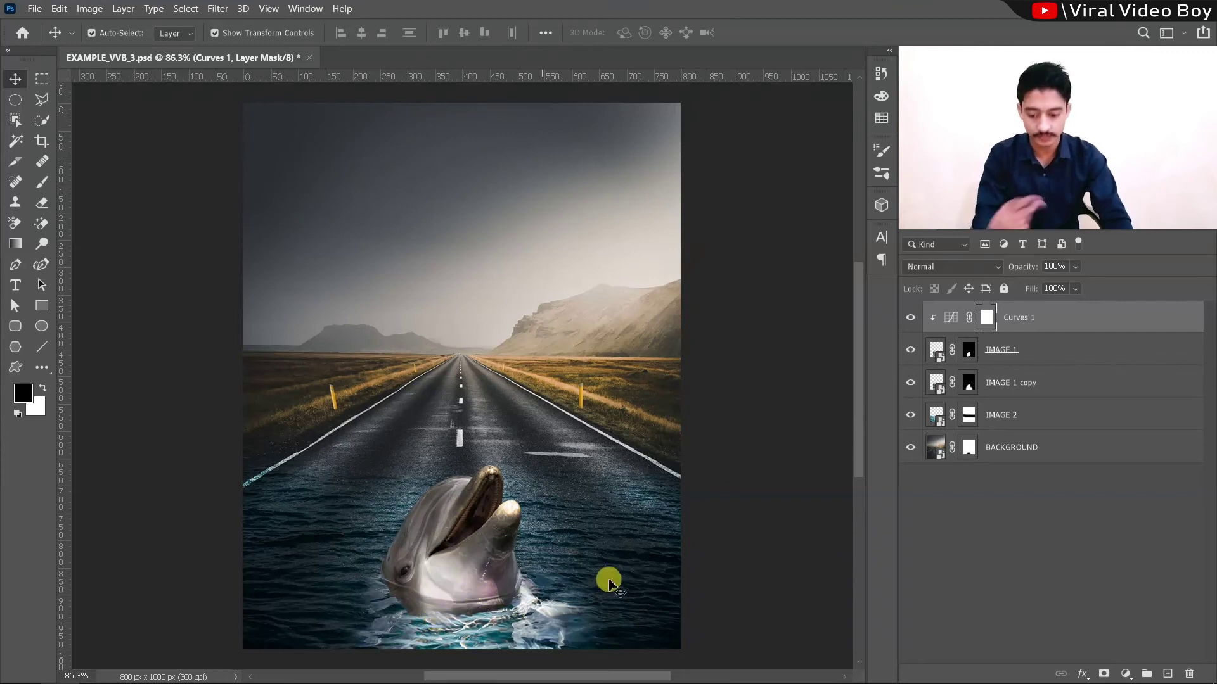
Duplicate IMAGE 1 copy, place IMAGE 1 copy 2 below it, and set it to Overlay
left_click(1011, 353)
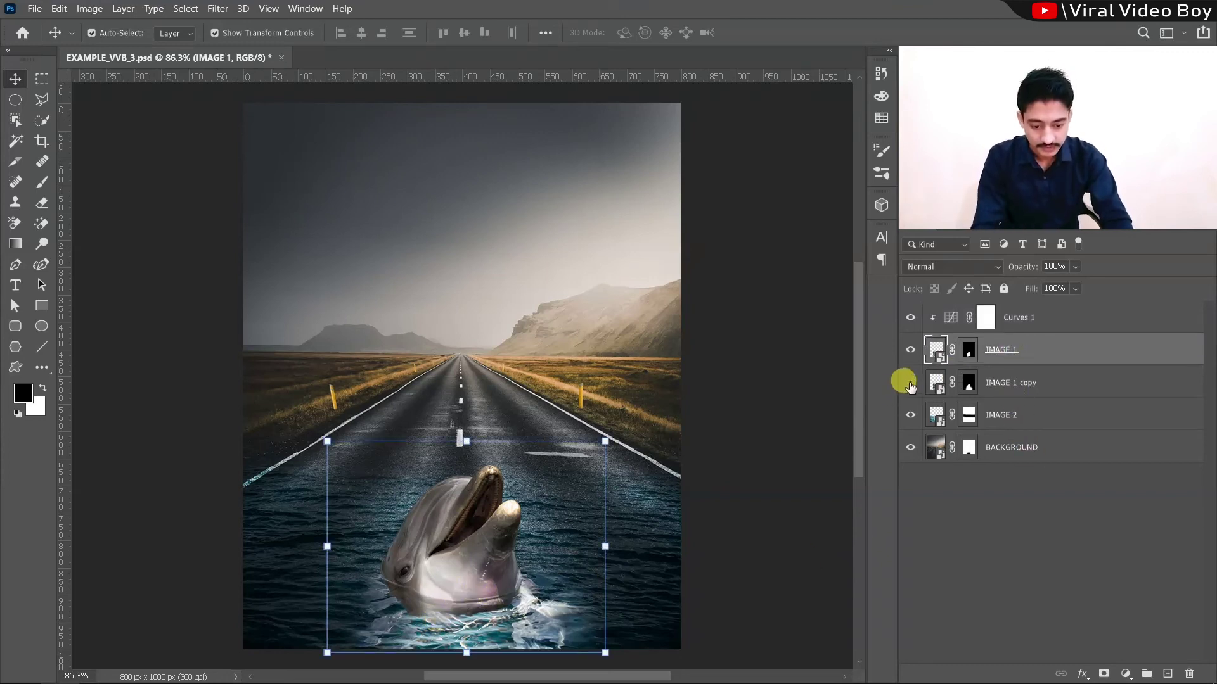
left_click(910, 383)
left_click(910, 382)
left_click(1008, 383)
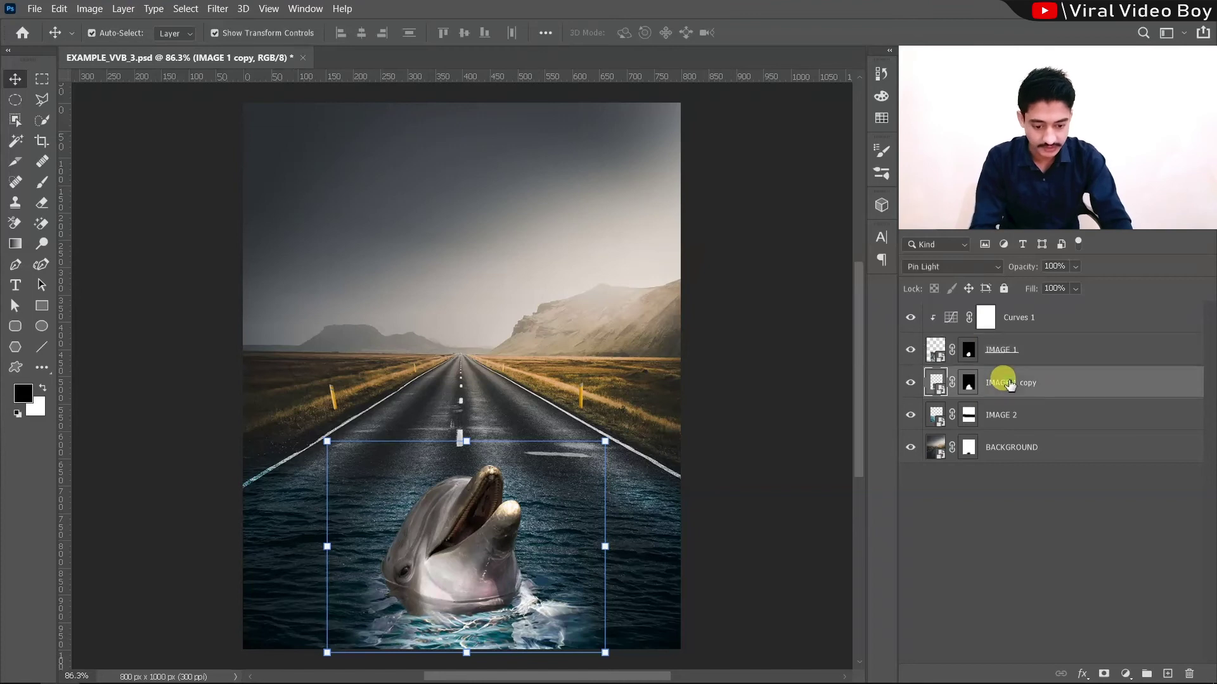
key("ctrl+j")
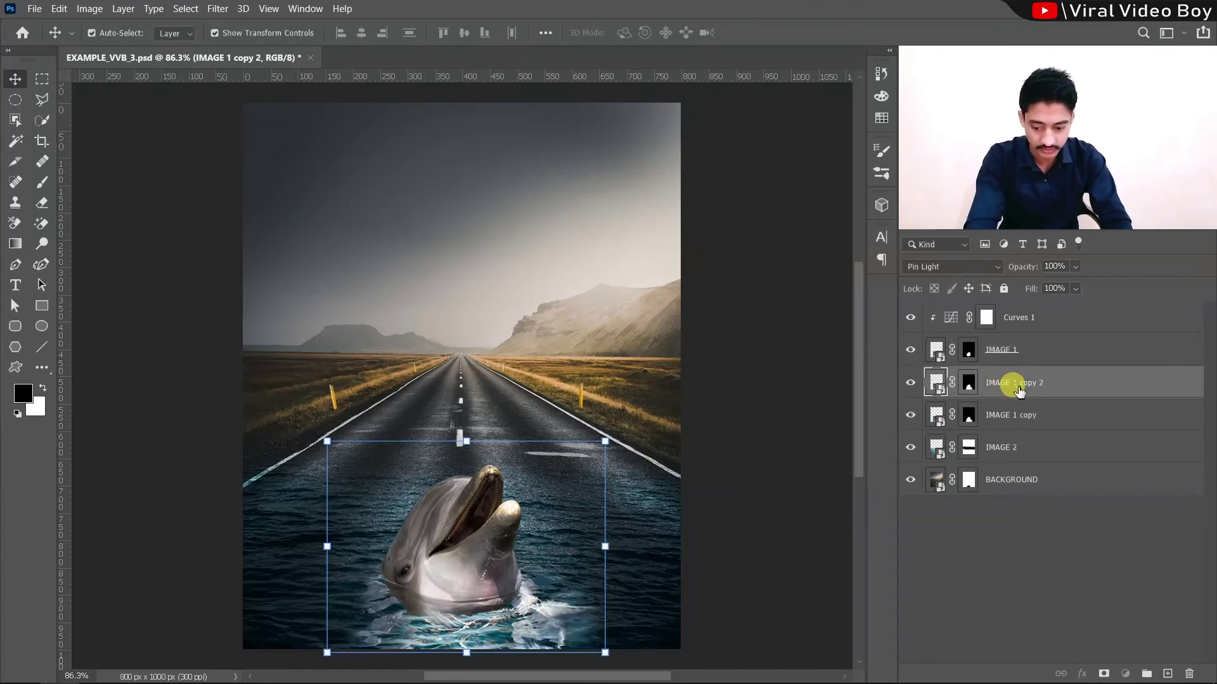
left_click_drag(1017, 388, 1010, 421)
left_click(970, 267)
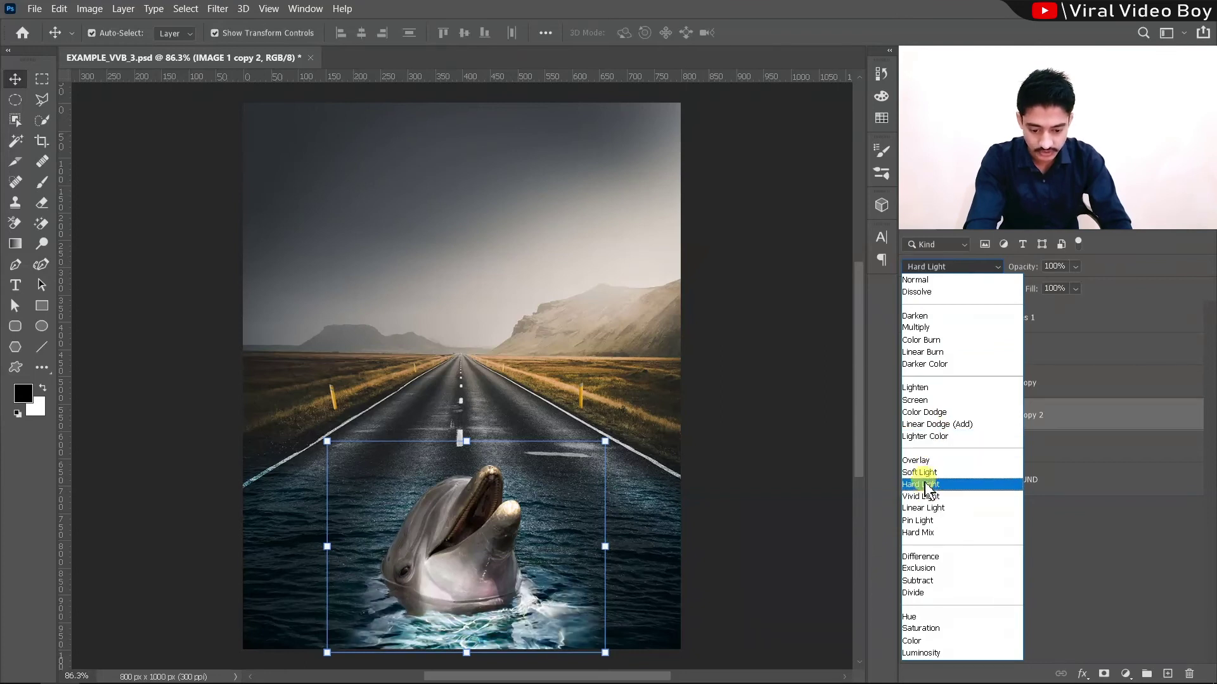
left_click(924, 461)
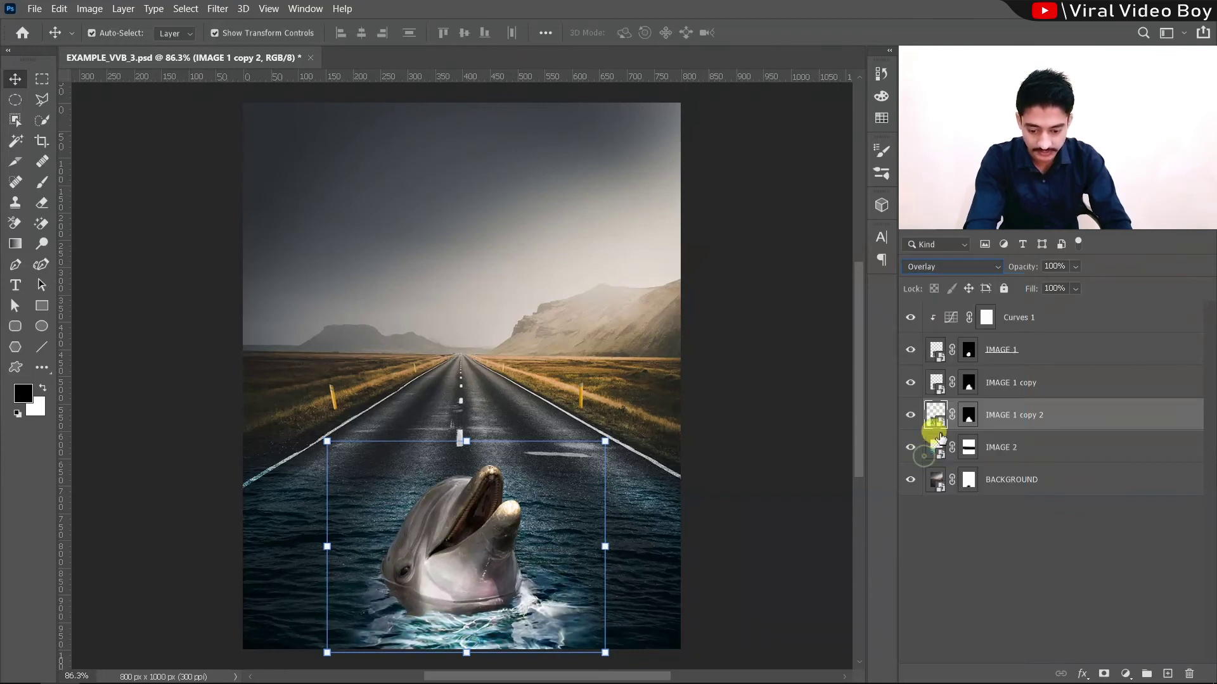
Set IMAGE 1 copy 2 opacity to 85% and IMAGE 1 copy opacity to 48%
left_click(910, 415)
left_click(910, 416)
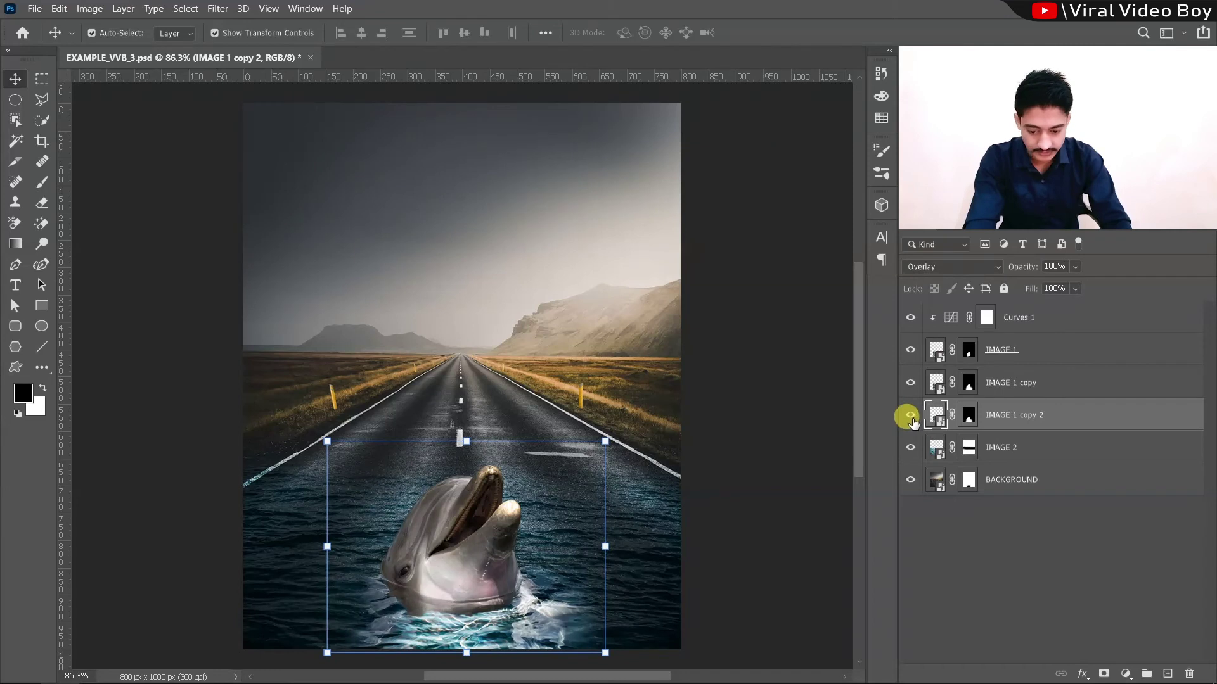
left_click_drag(1014, 266, 1018, 267)
left_click(1003, 374)
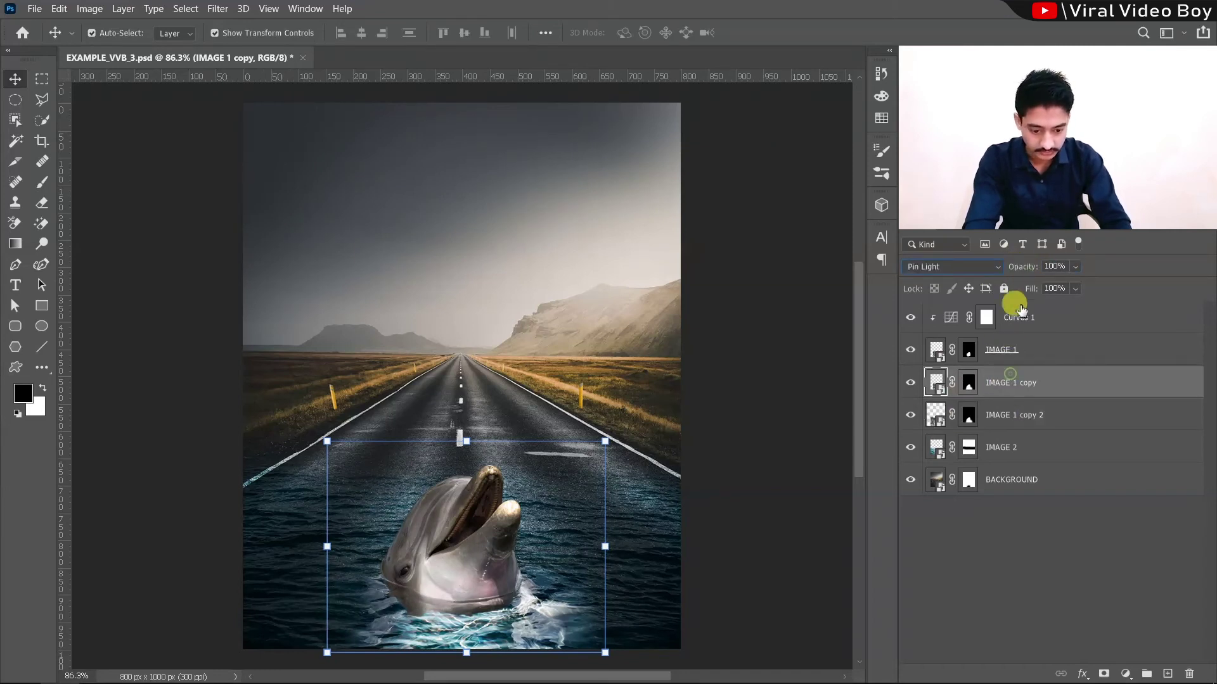
left_click_drag(1018, 269, 1018, 269)
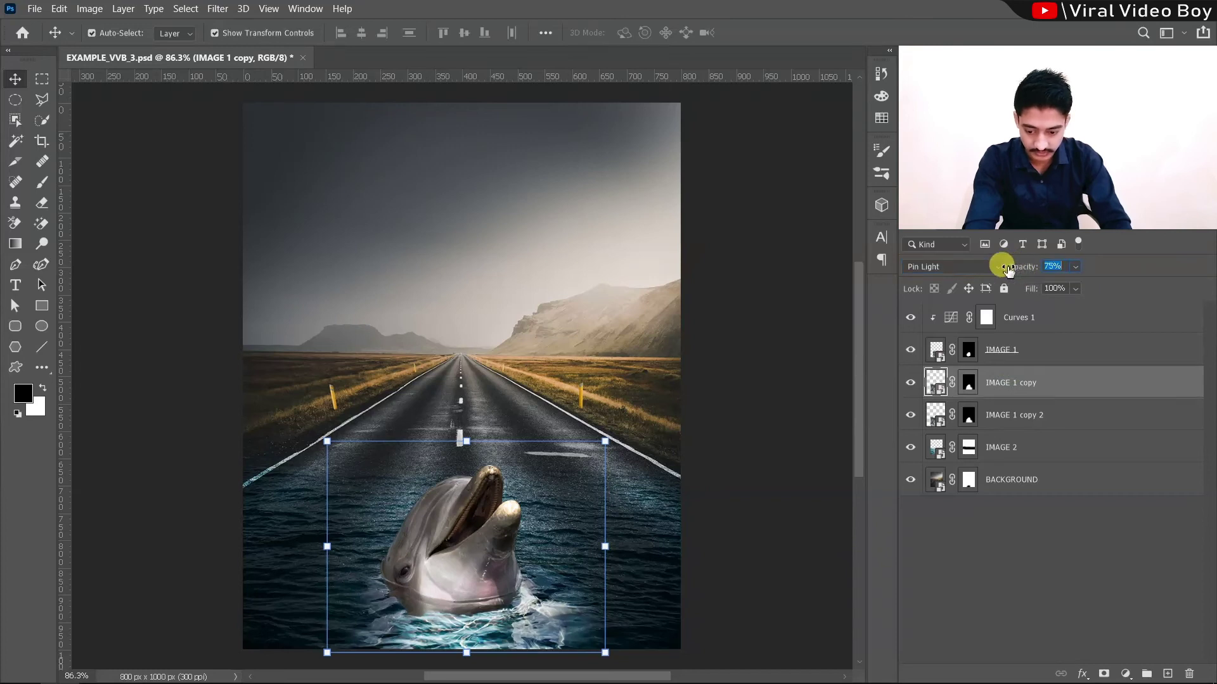
left_click_drag(994, 271, 992, 271)
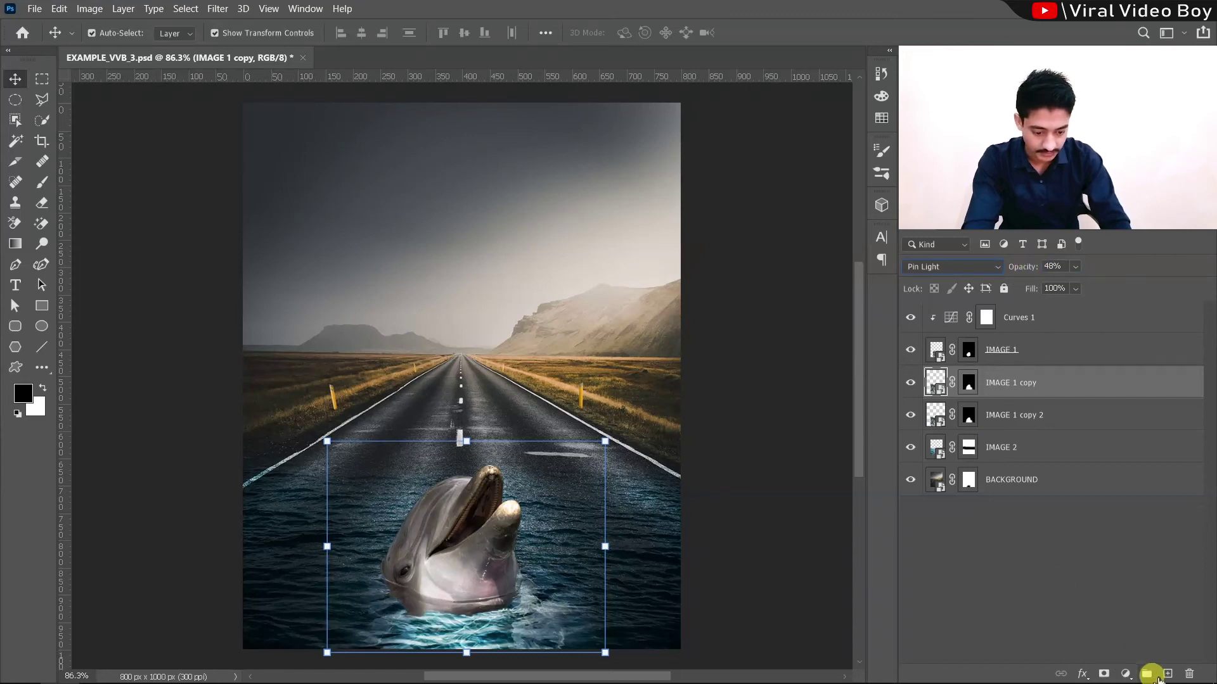
Add a Curves 2 layer clipped to IMAGE 1 copy, pulling midtones and shadows down to darken the splash
left_click(1125, 673)
left_click(1115, 472)
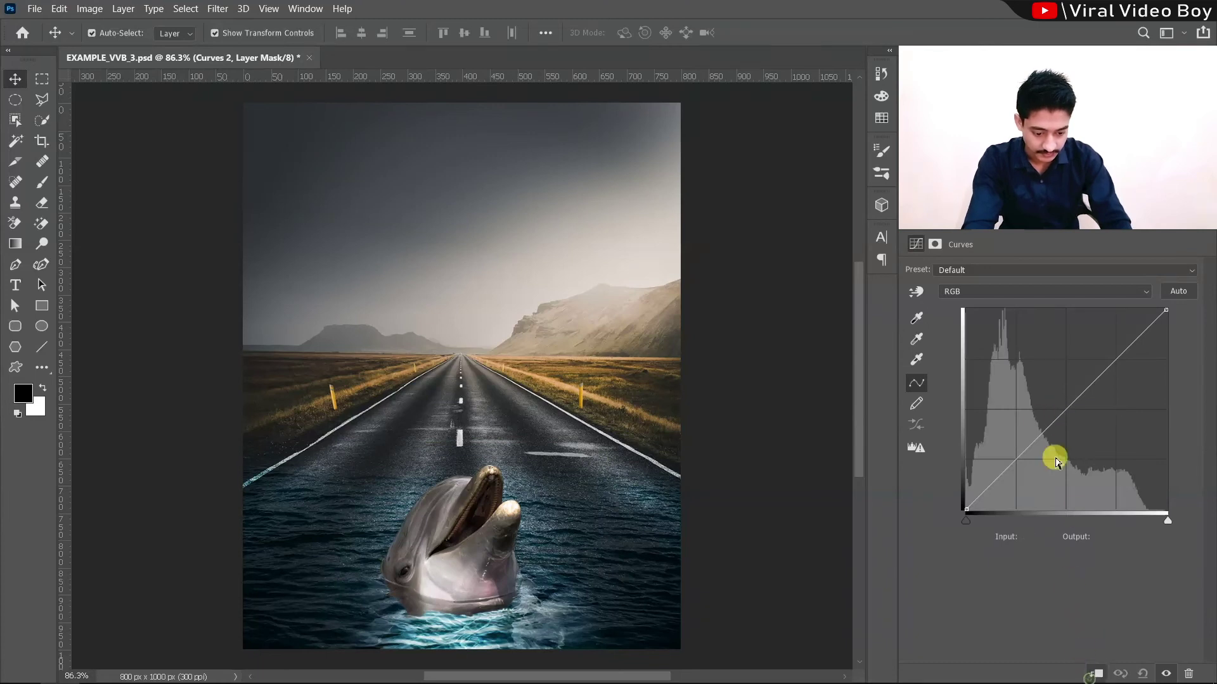
left_click_drag(1065, 412, 1087, 458)
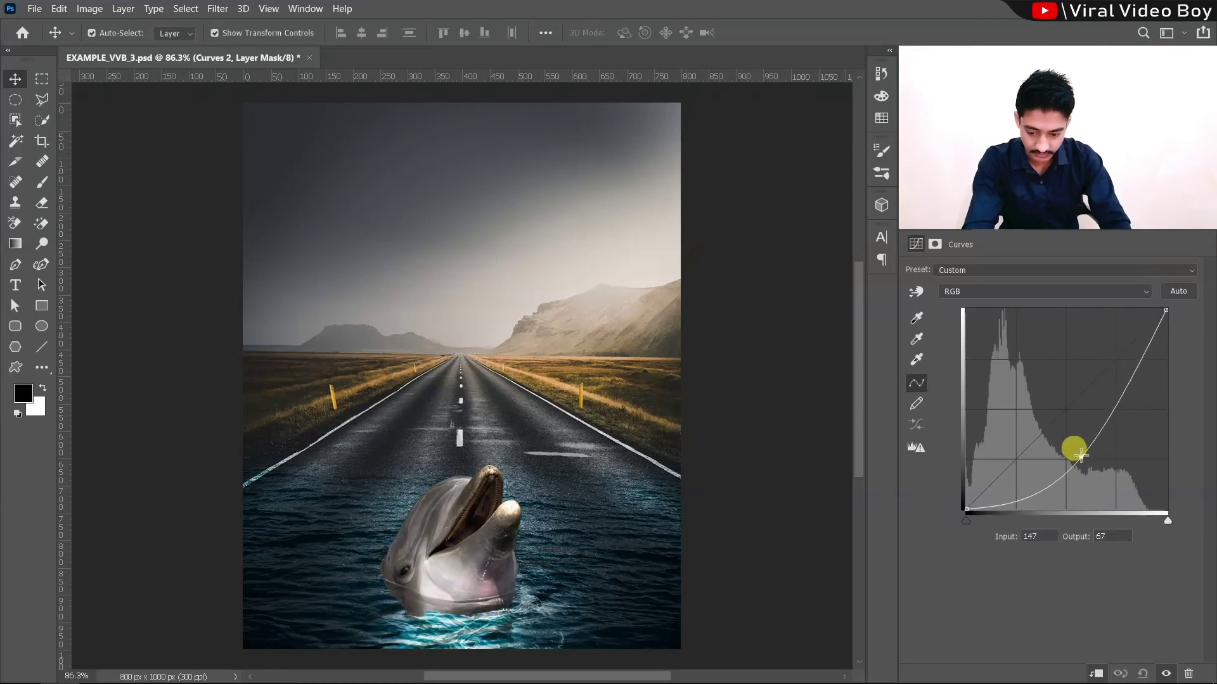
left_click_drag(1080, 454, 1074, 449)
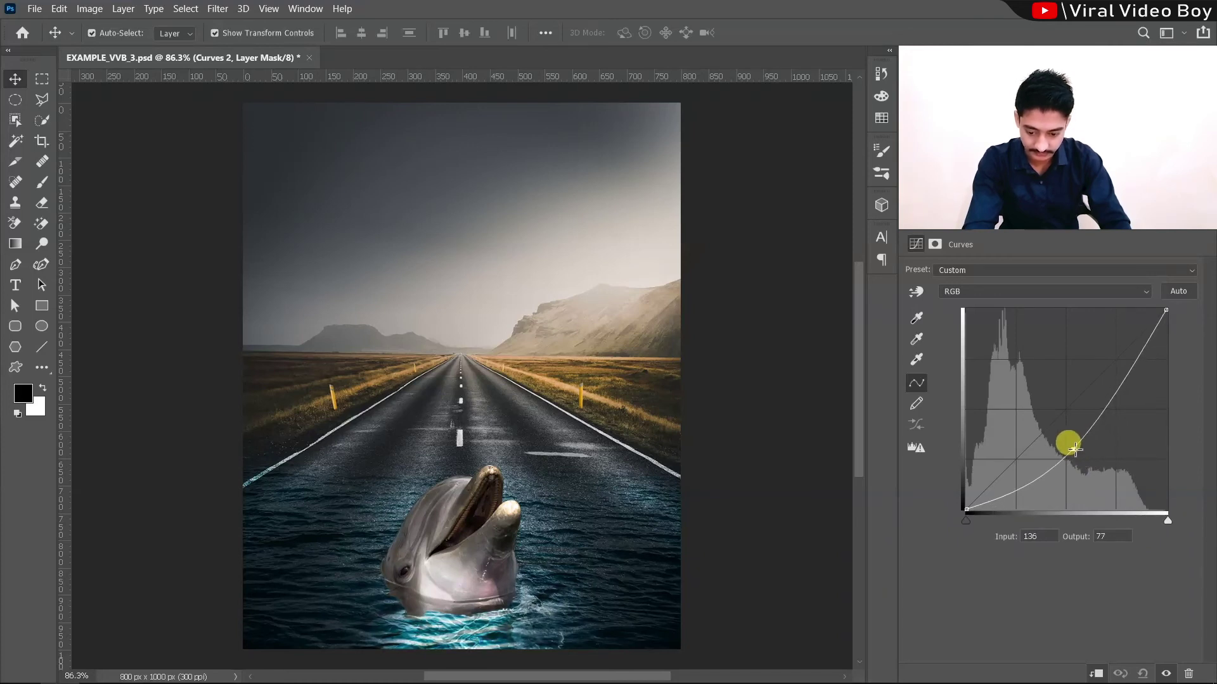
mouse_move(999, 489)
left_mouse_down()
mouse_move(1011, 498)
mouse_move(1015, 467)
left_mouse_up()
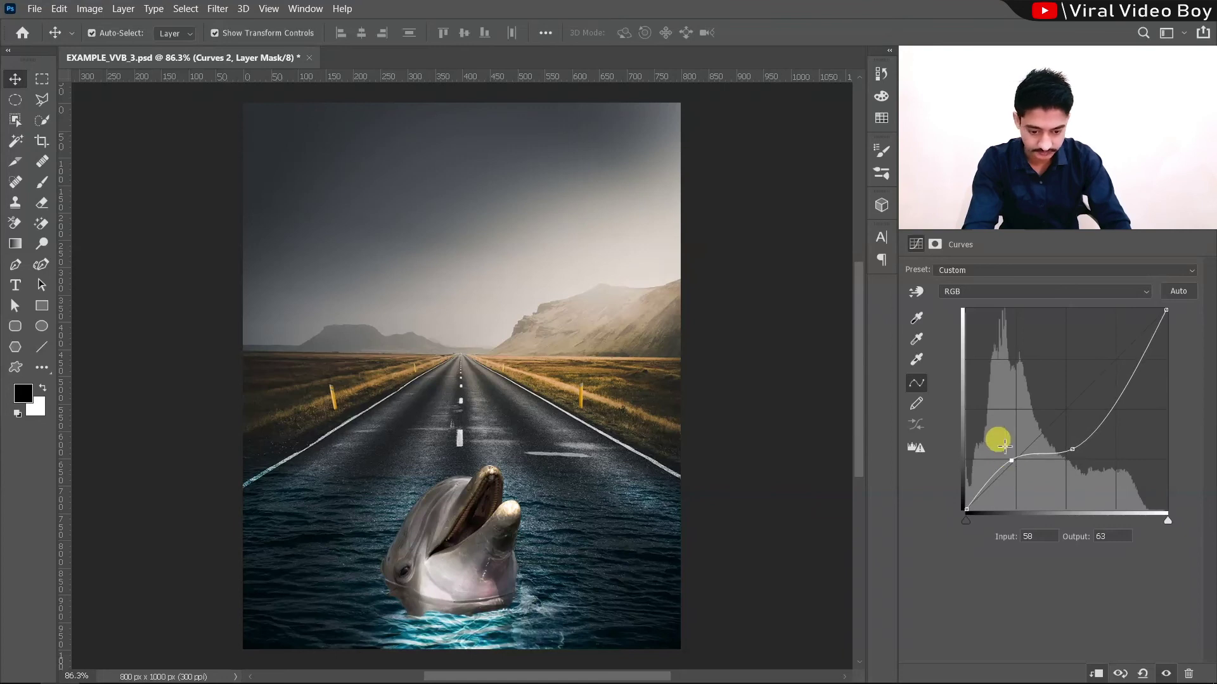
left_click(748, 442)
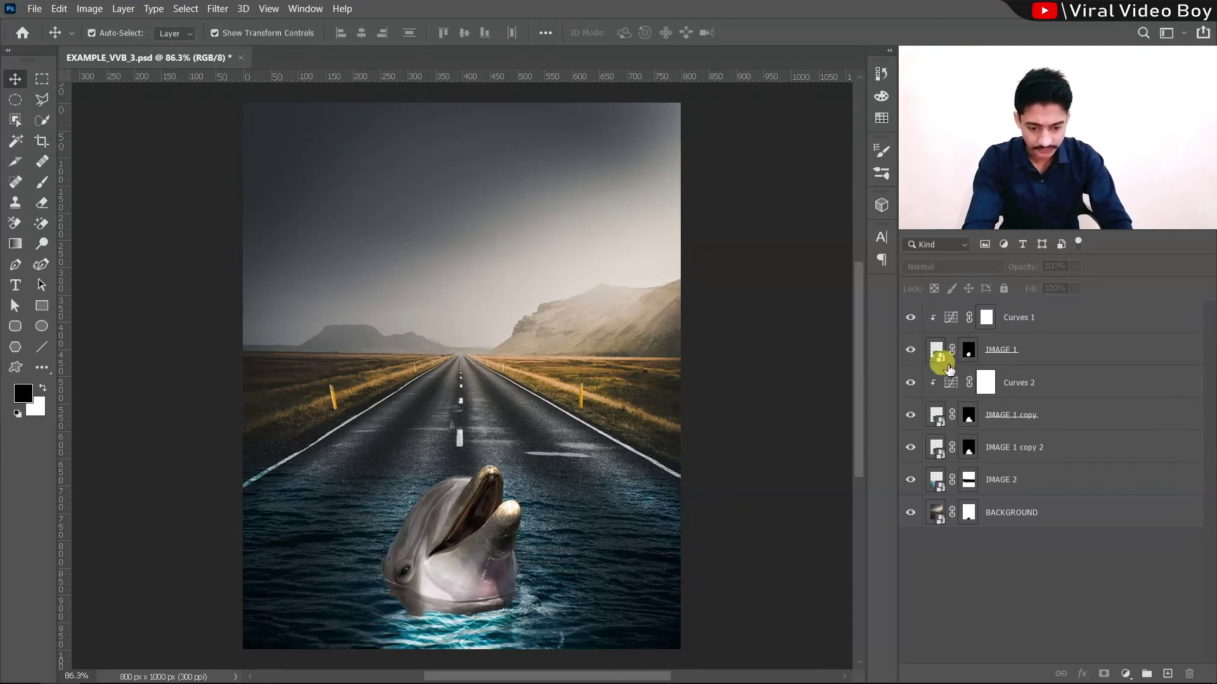
Add a Color Lookup layer, trying Crisp_Warm and TealOrangePlusContrast.3DL before settling on 3Strip.look
left_click(1126, 673)
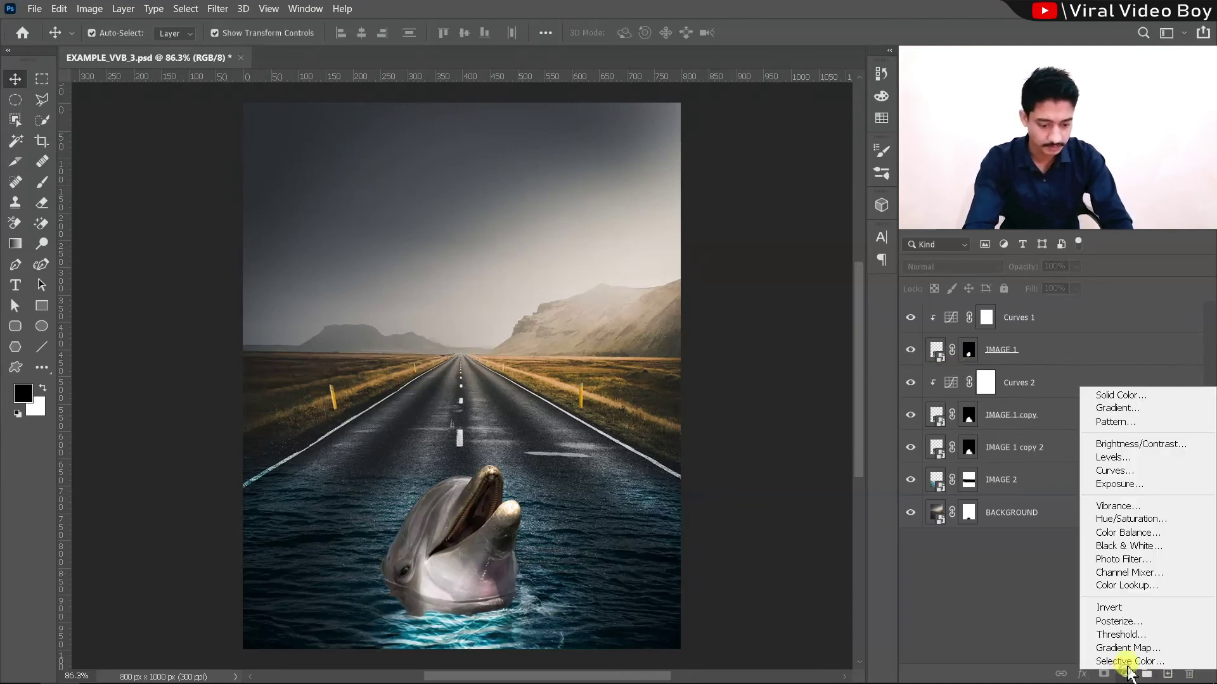
left_click(1141, 590)
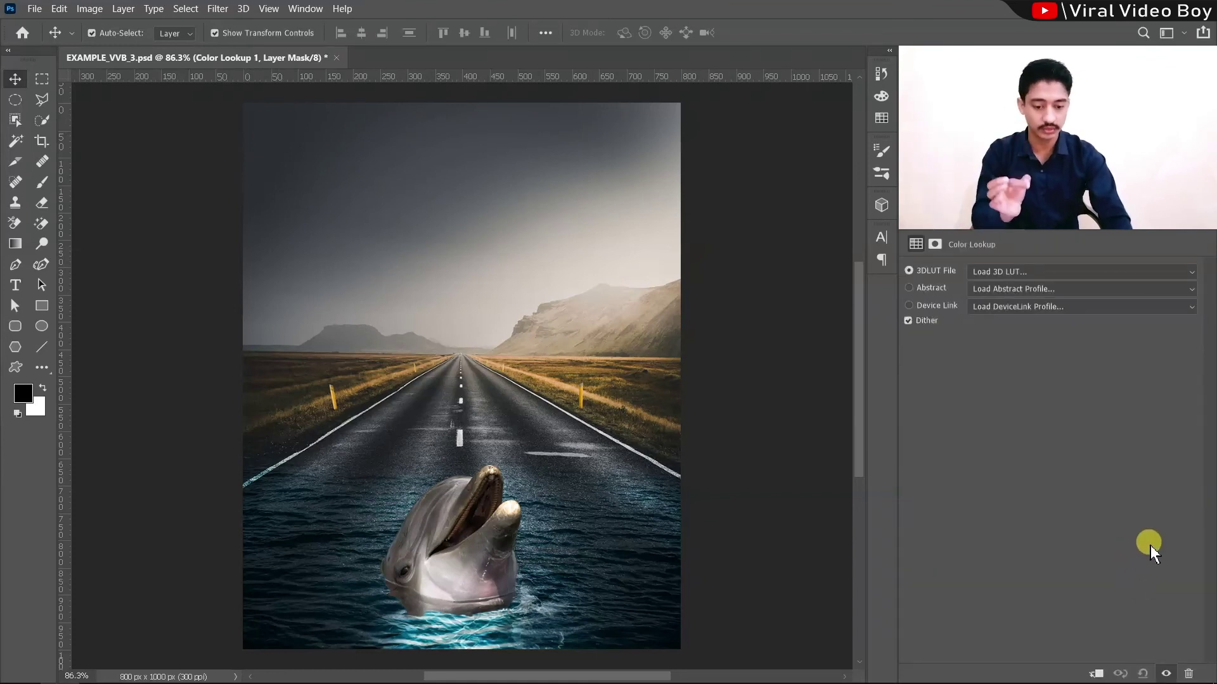
left_click(1063, 273)
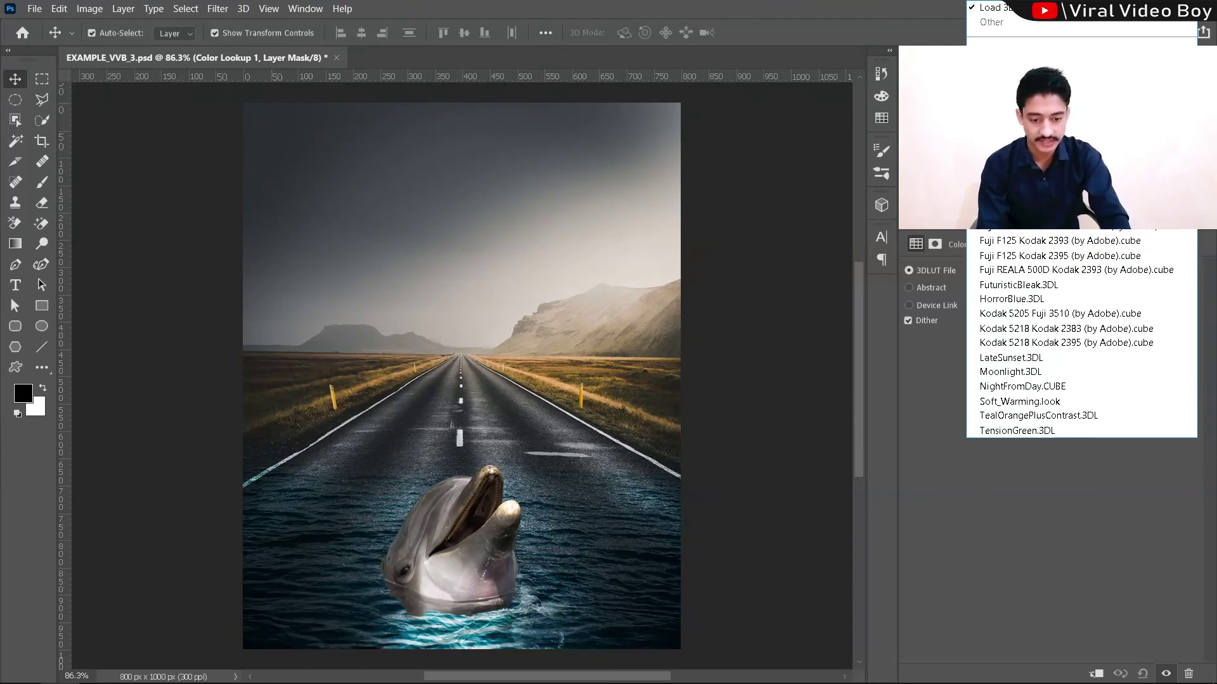
left_click(941, 236)
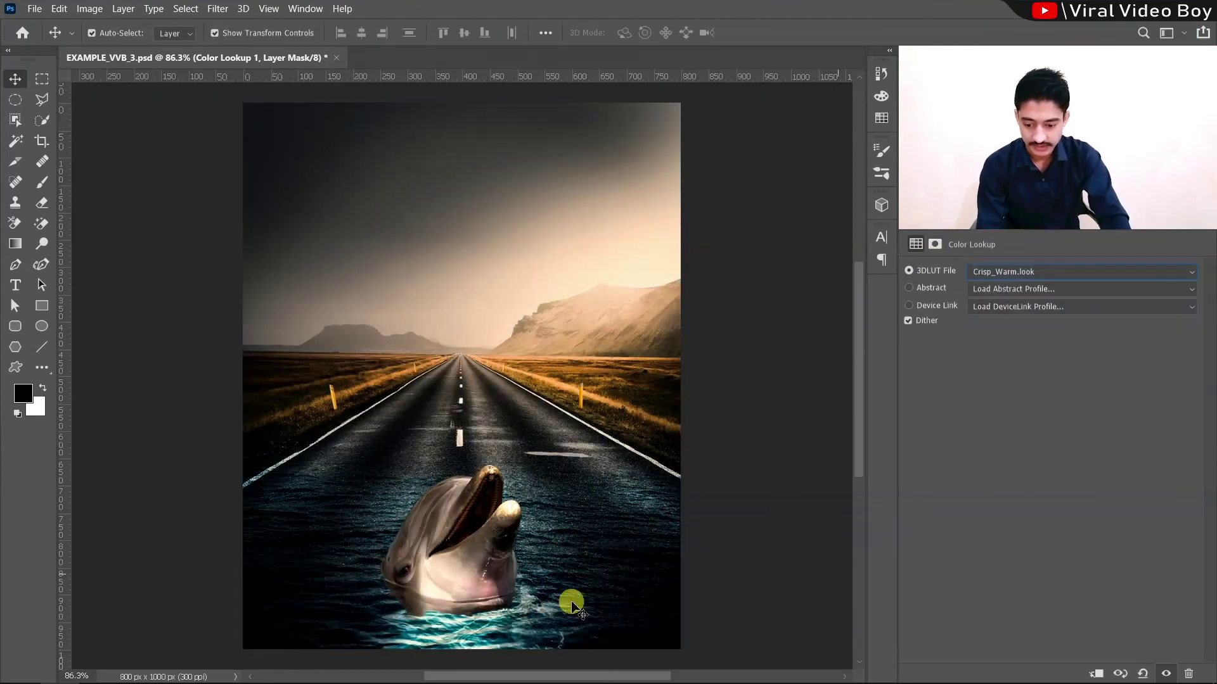
left_click(1080, 274)
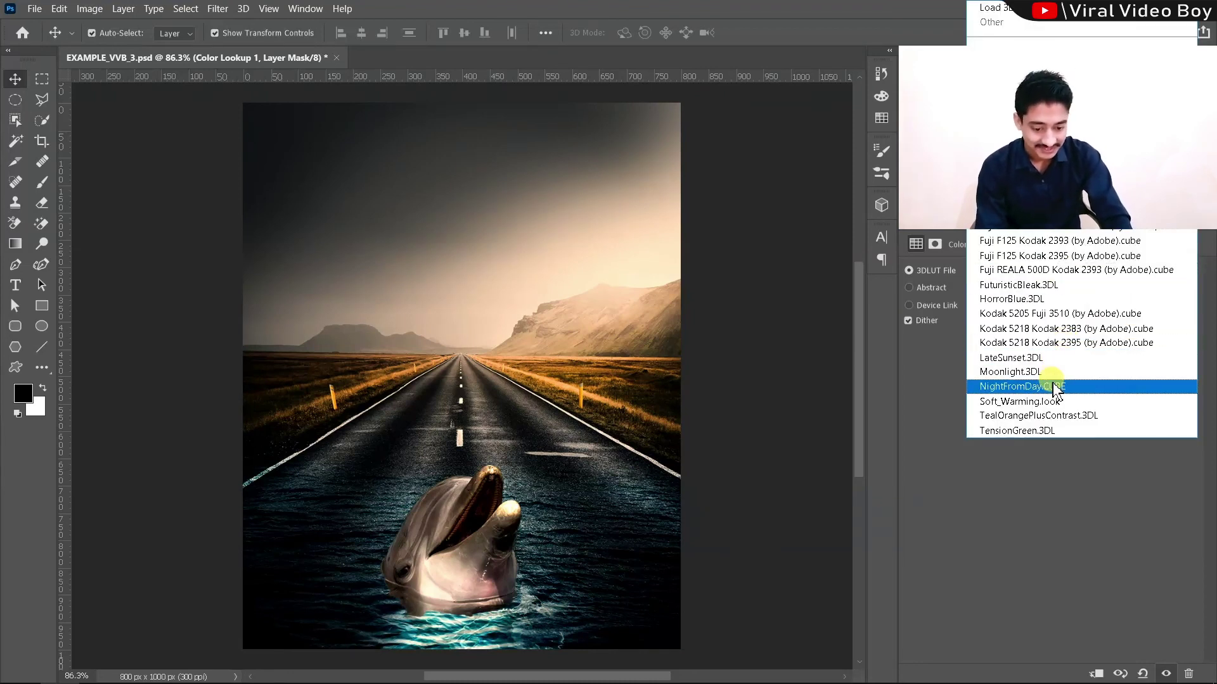
left_click(1039, 415)
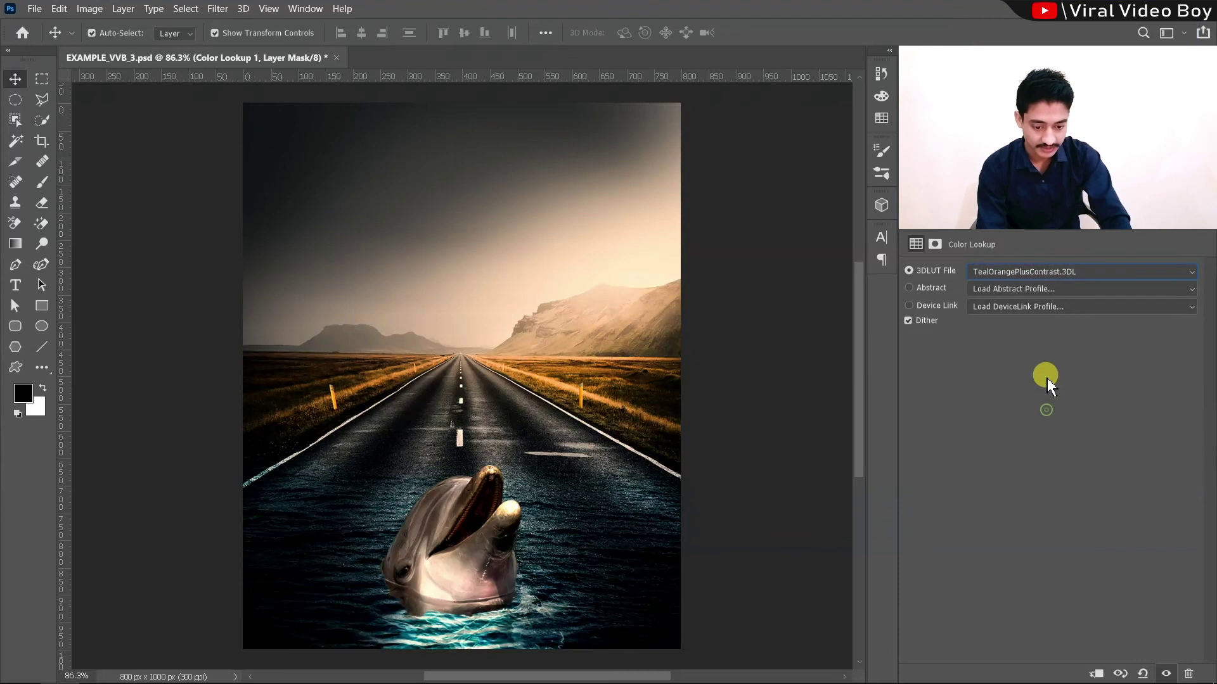
left_click(1014, 274)
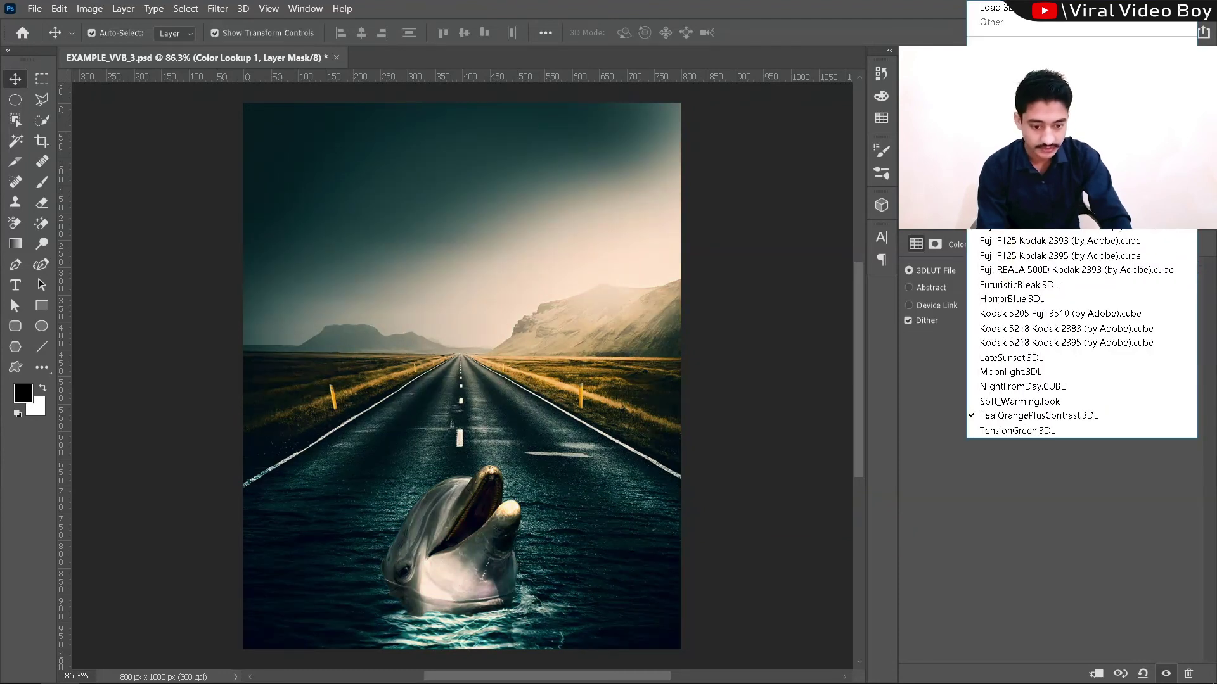
left_click(1021, 257)
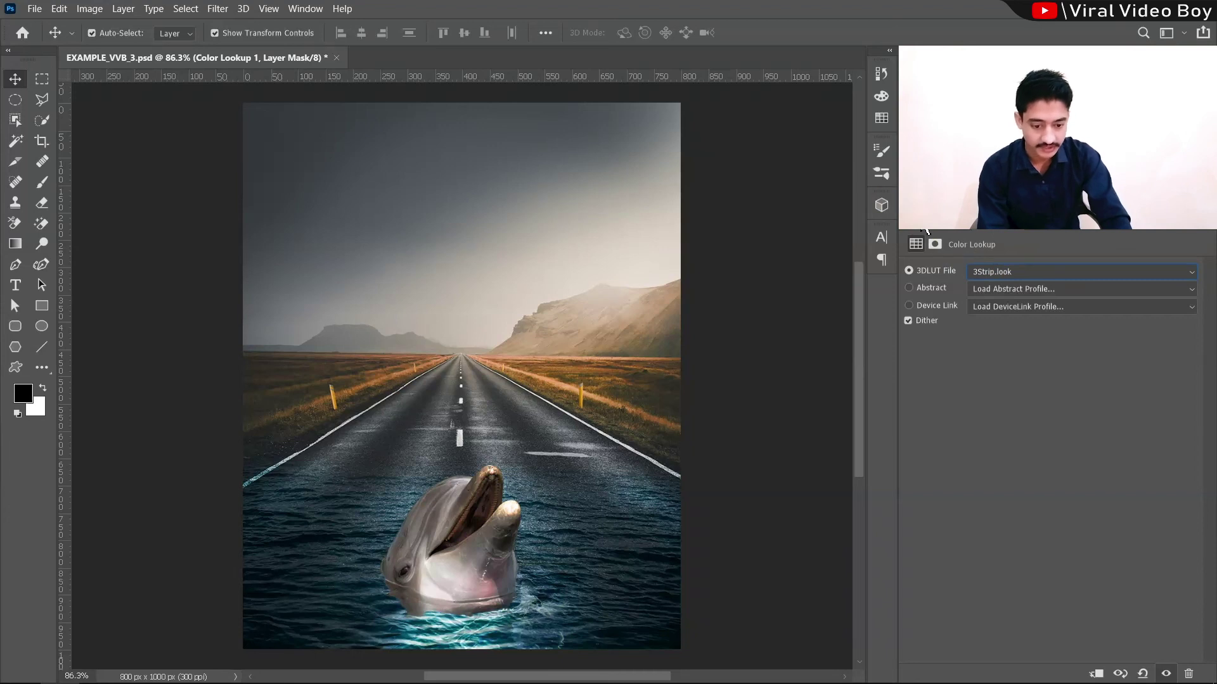
Go back to the layer list showing Color Lookup 1 above Curves 1
left_click(925, 228)
left_click(920, 308)
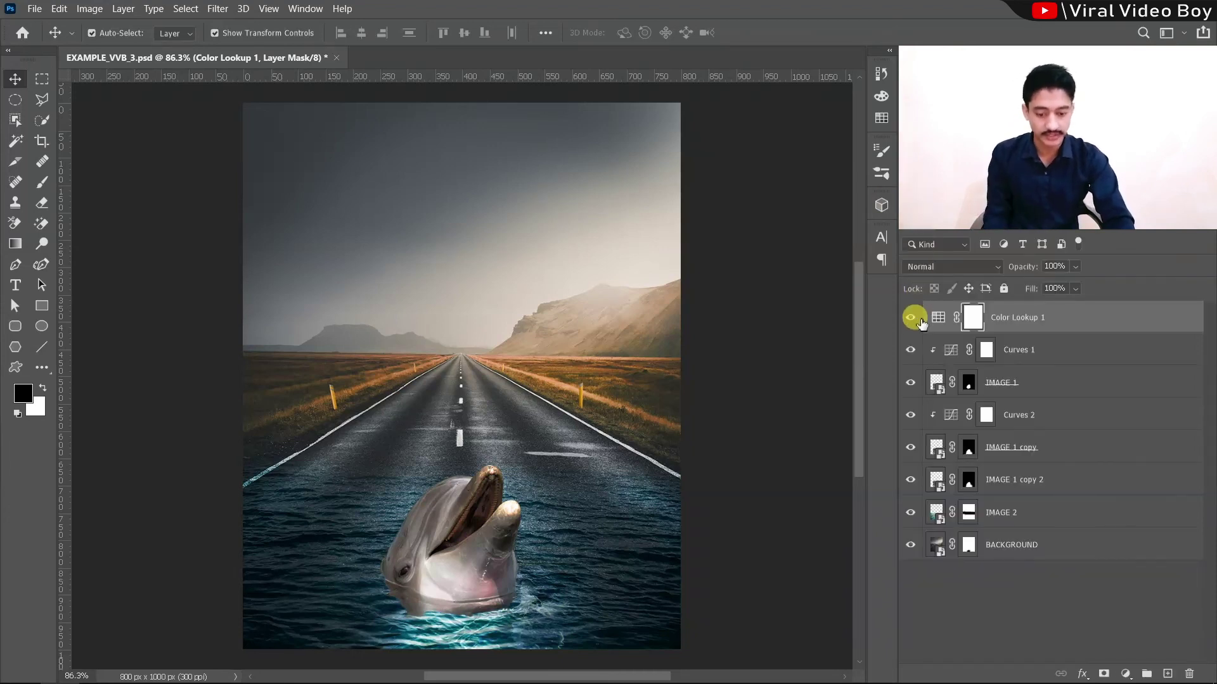